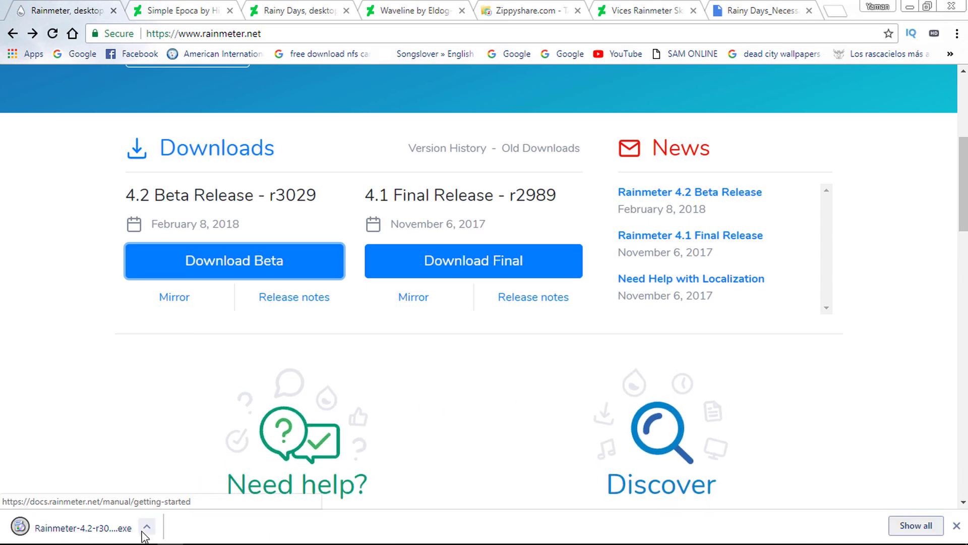
Step: Run the downloaded Rainmeter 4.2 beta installer in English, install the 64-bit version with launch on startup, and finish with Run Rainmeter enabled
click(145, 528)
click(169, 437)
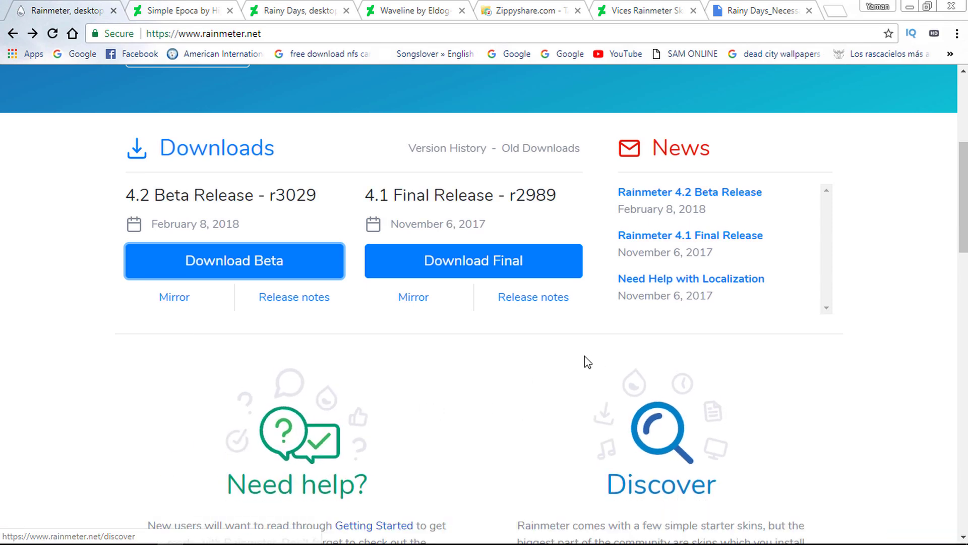
click(531, 293)
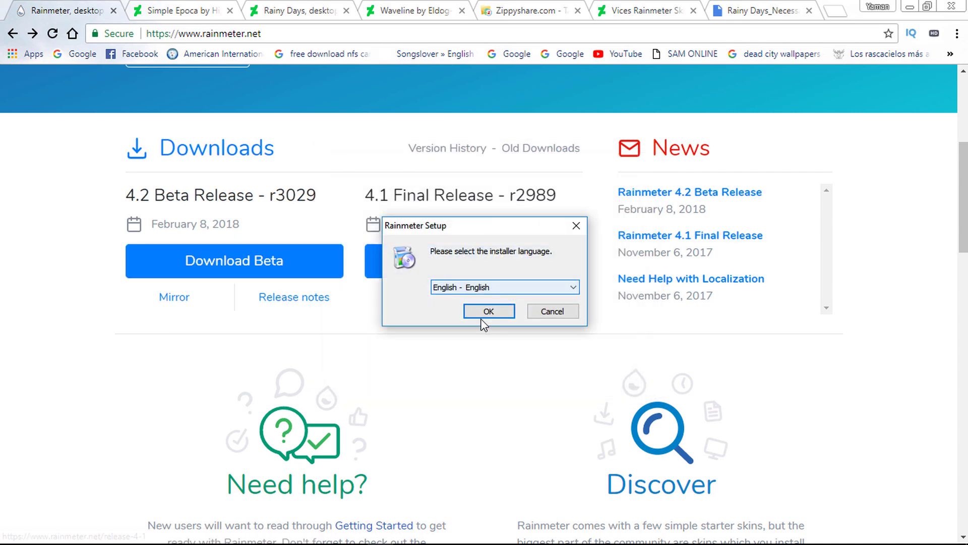
click(487, 312)
click(558, 391)
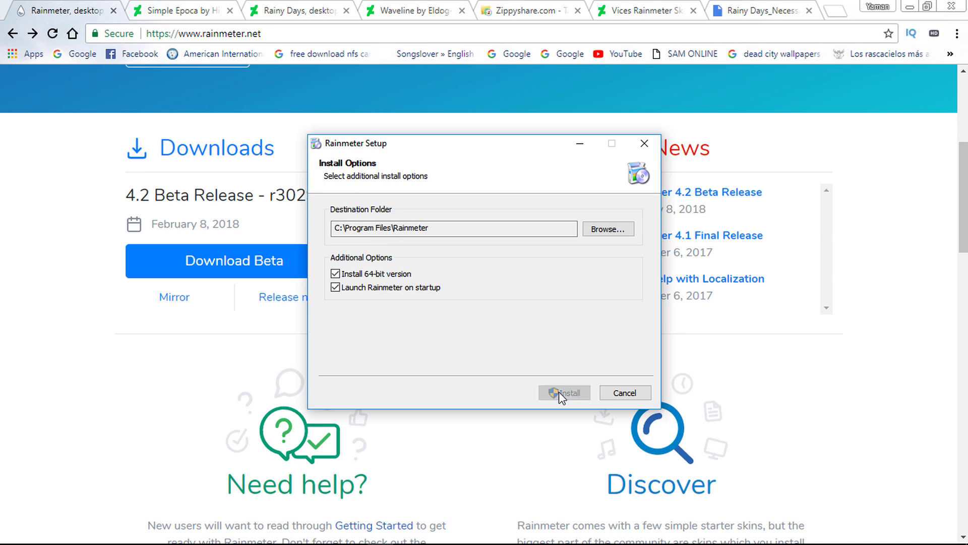
click(559, 391)
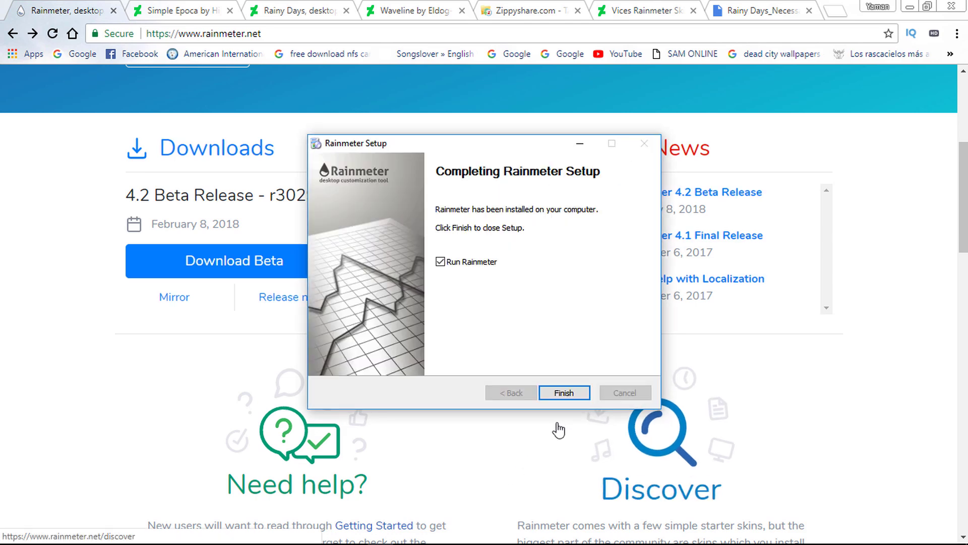
click(565, 392)
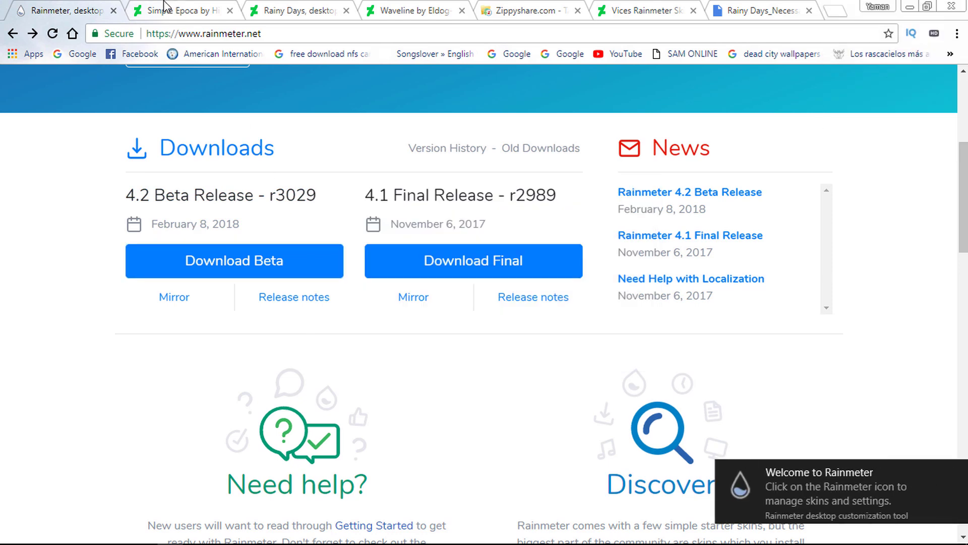
Step: Download the Simple Epoca skin from its DeviantArt page and install it with its included layout applied
key(ctrl+Tab)
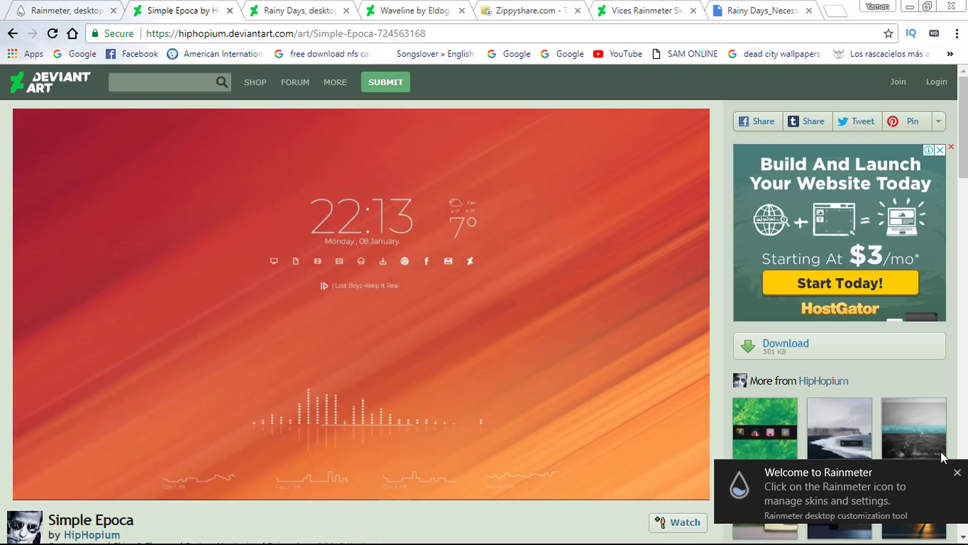
click(808, 349)
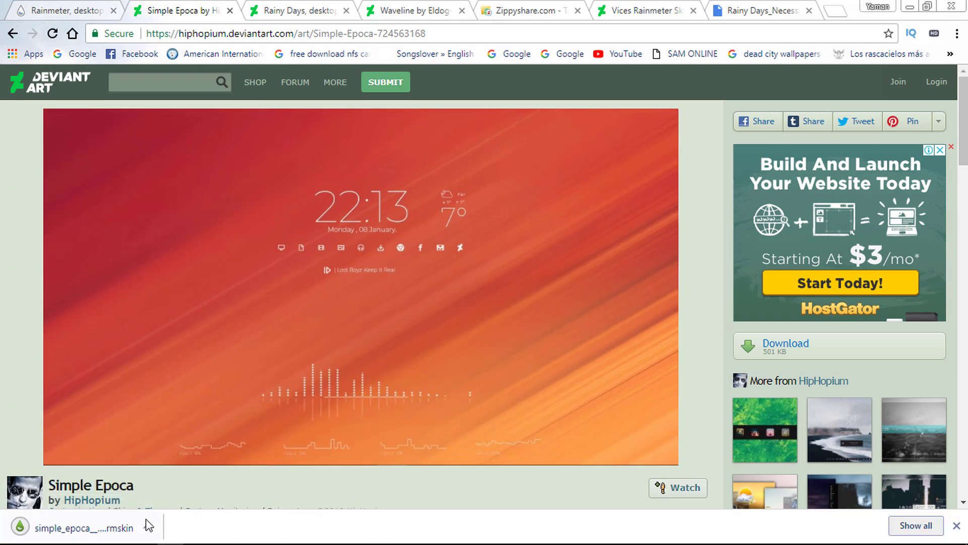
click(147, 527)
click(179, 440)
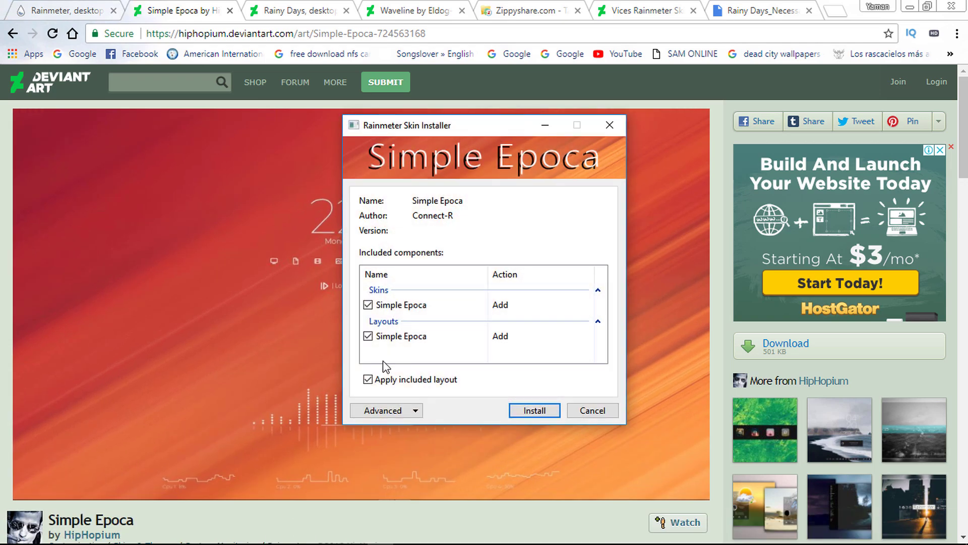
click(544, 418)
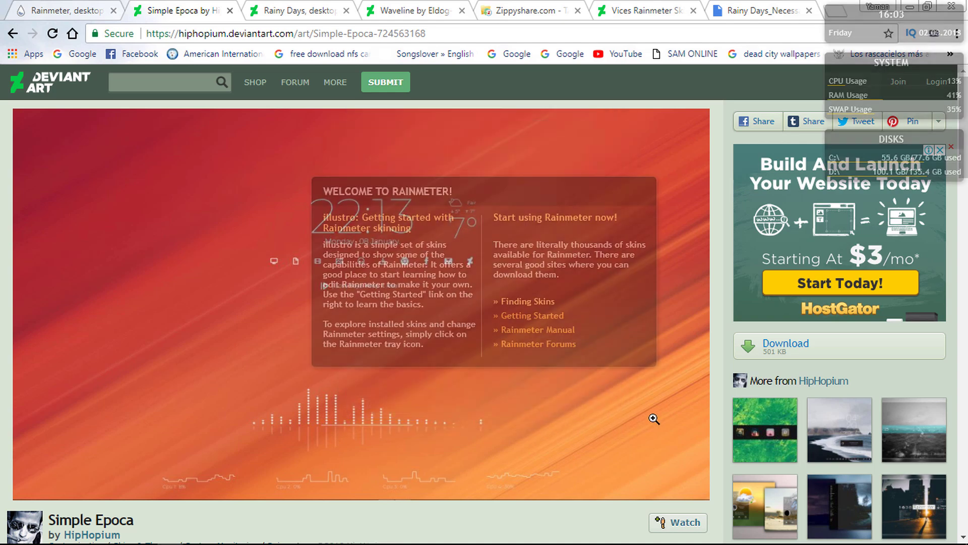
Step: Download the Waveline skin from its DeviantArt page and install it with the Rainmeter Skin Installer
click(411, 10)
click(652, 440)
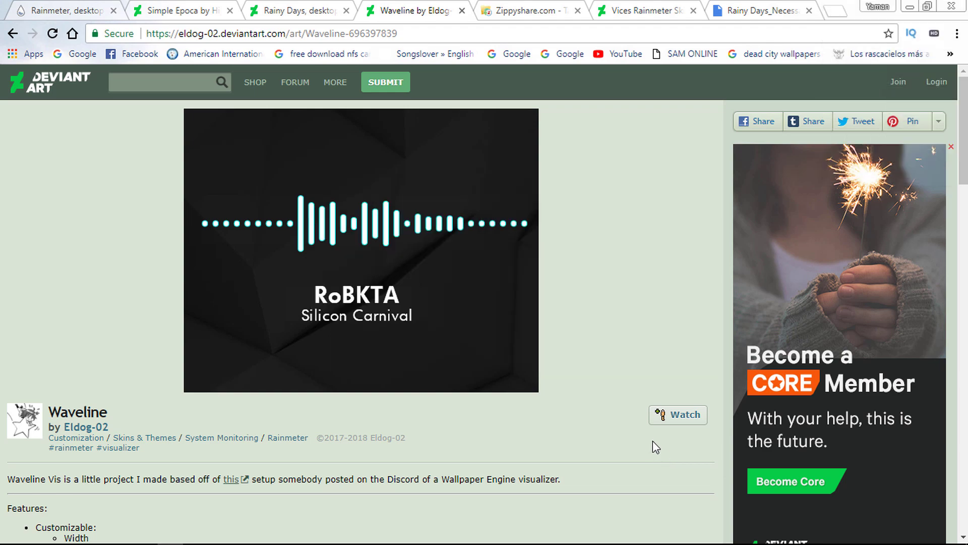
scroll(652, 441, down, 5)
click(787, 311)
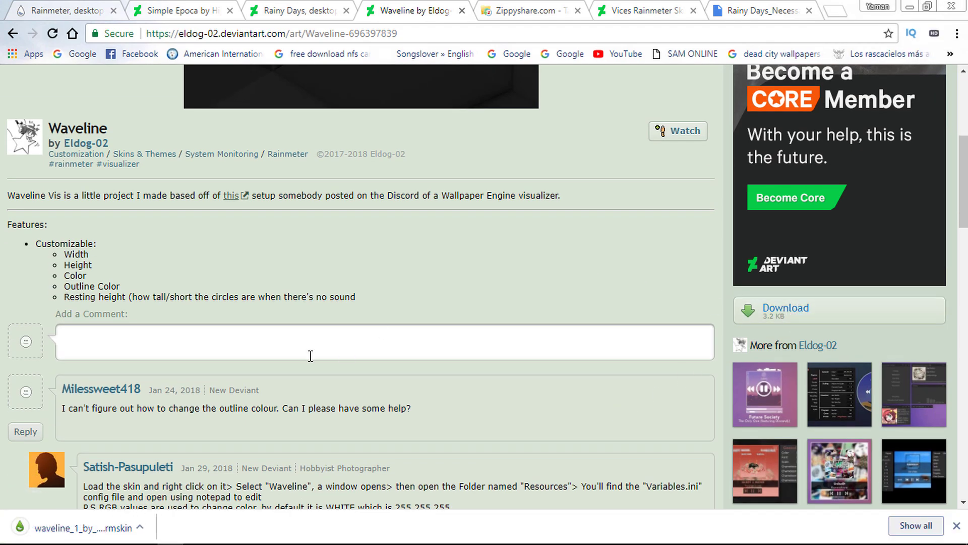
click(152, 528)
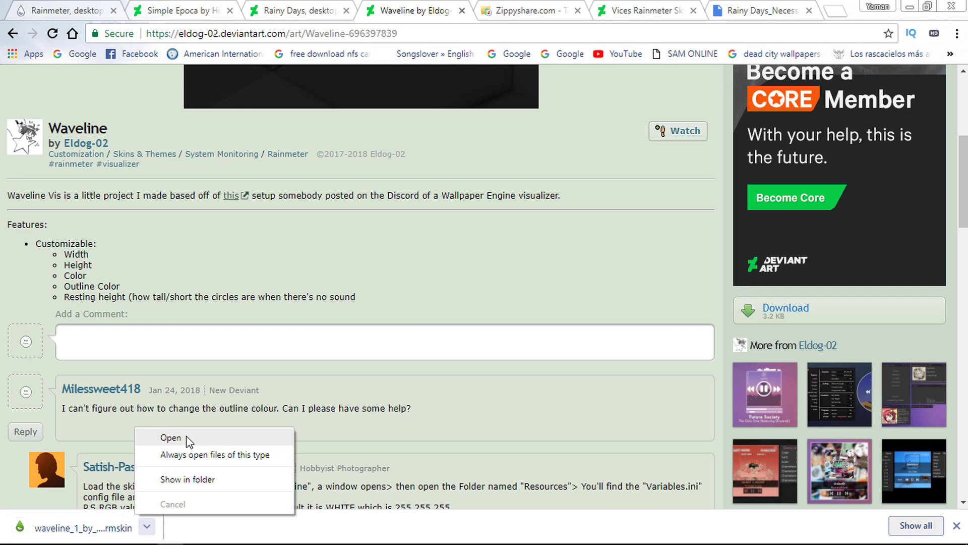
click(187, 437)
click(535, 389)
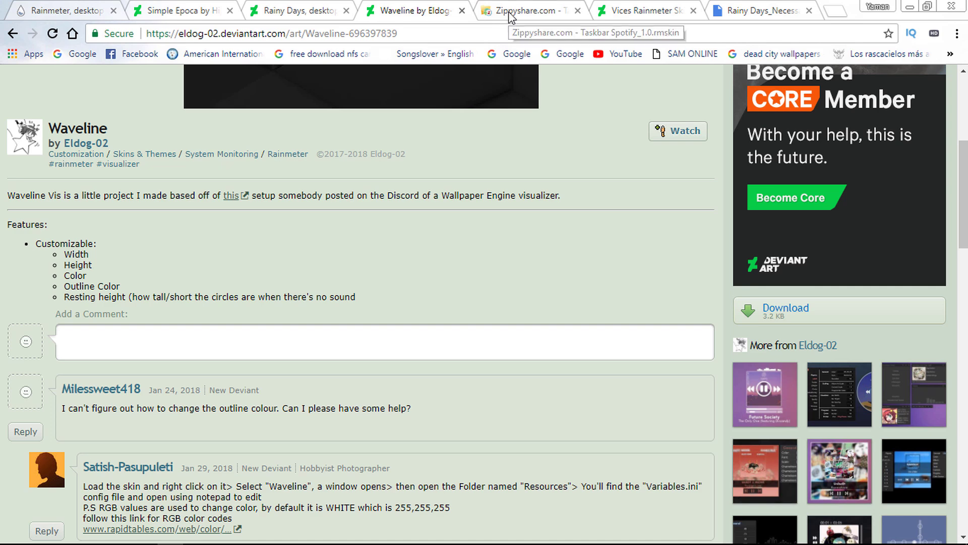
Step: Download Taskbar Spotify_1.0.rmskin from Zippyshare and install the Spotify skin with its SpotifyPlugin.dll plugin
click(488, 13)
click(732, 233)
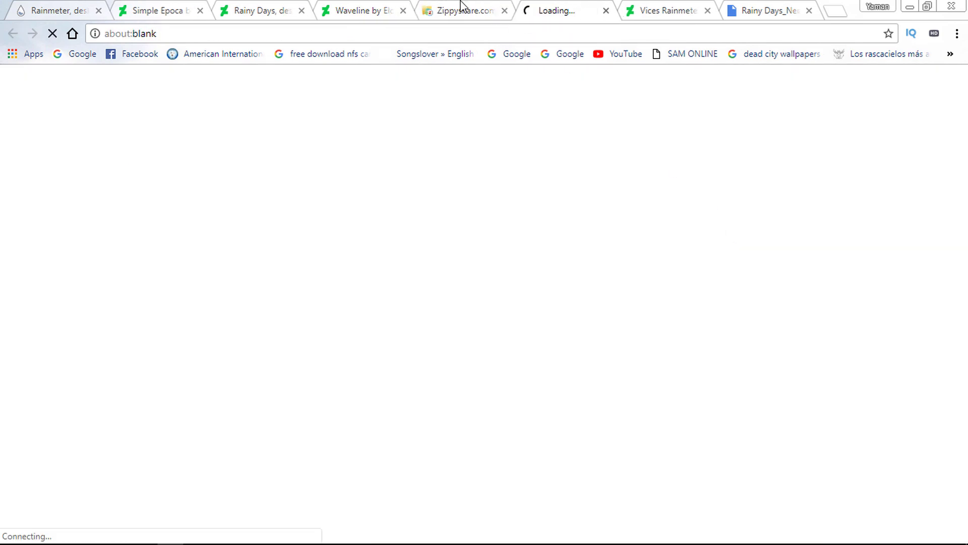
click(146, 534)
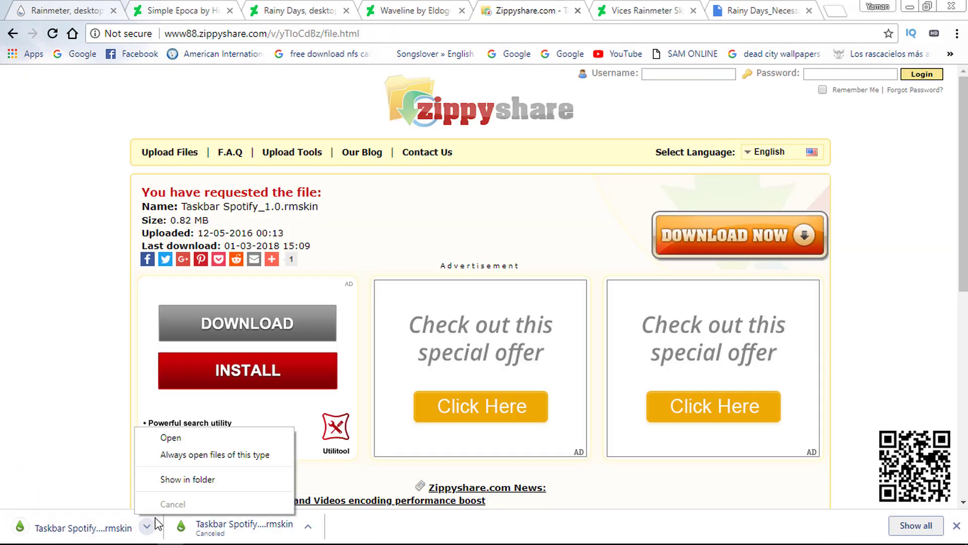
click(183, 436)
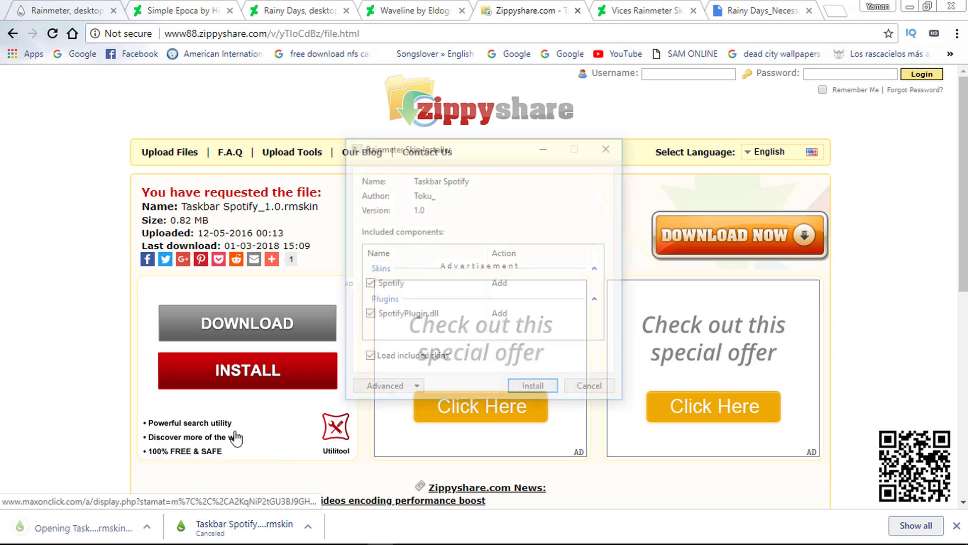
click(524, 389)
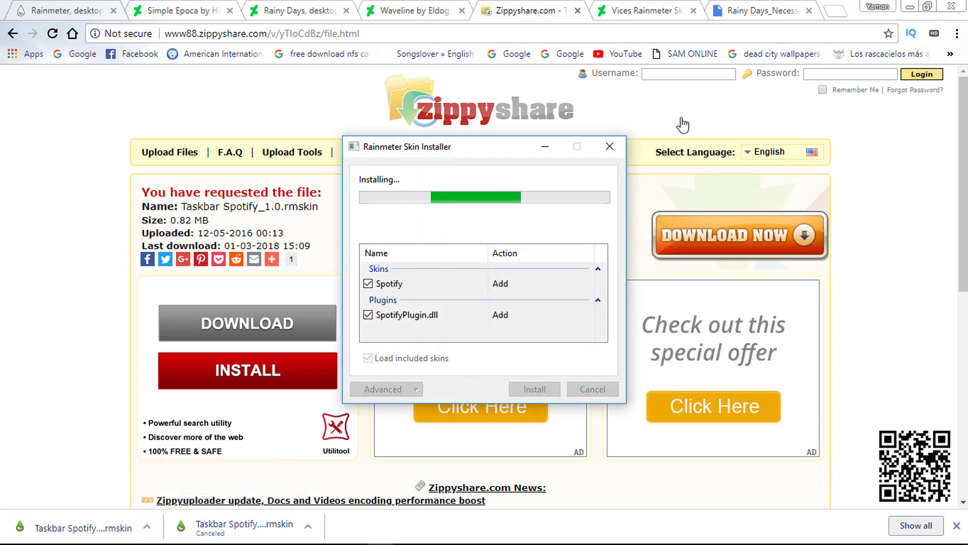
Step: Download the Vices Rainmeter Skin from its DeviantArt page and install it with the Rainmeter Skin Installer
click(650, 7)
scroll(668, 284, down, 7)
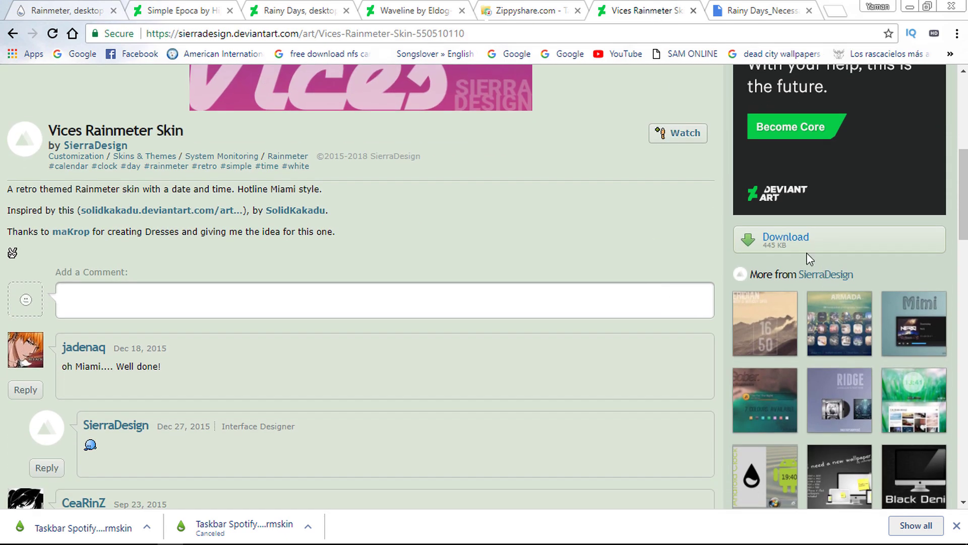
click(796, 240)
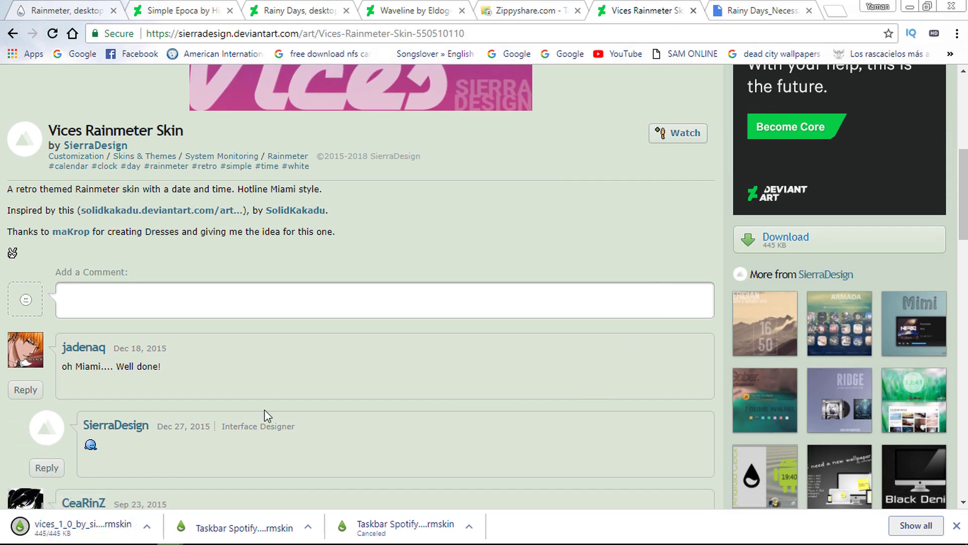
click(146, 527)
click(180, 439)
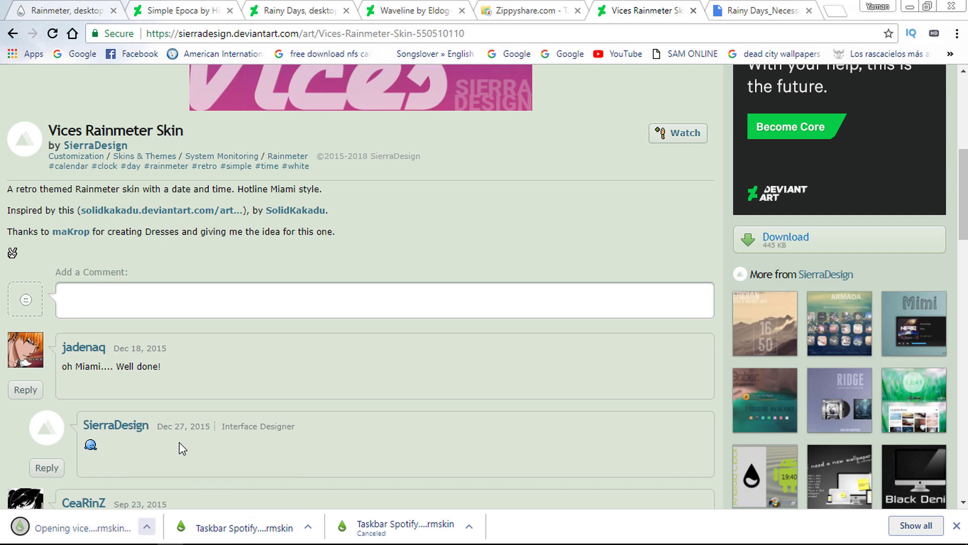
click(537, 412)
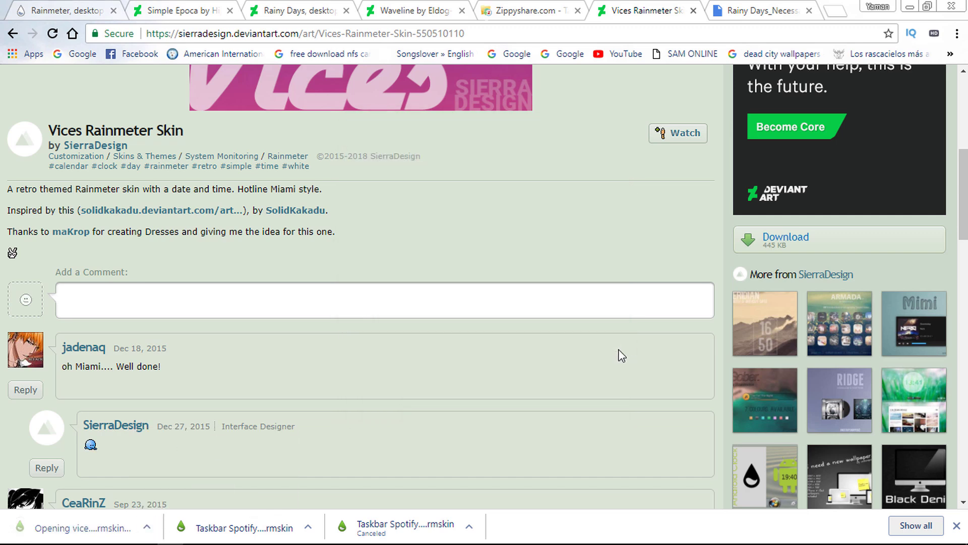
Step: Download Rainy Days_Necessary Files.zip from Google Drive and show the archive in its download folder
click(768, 10)
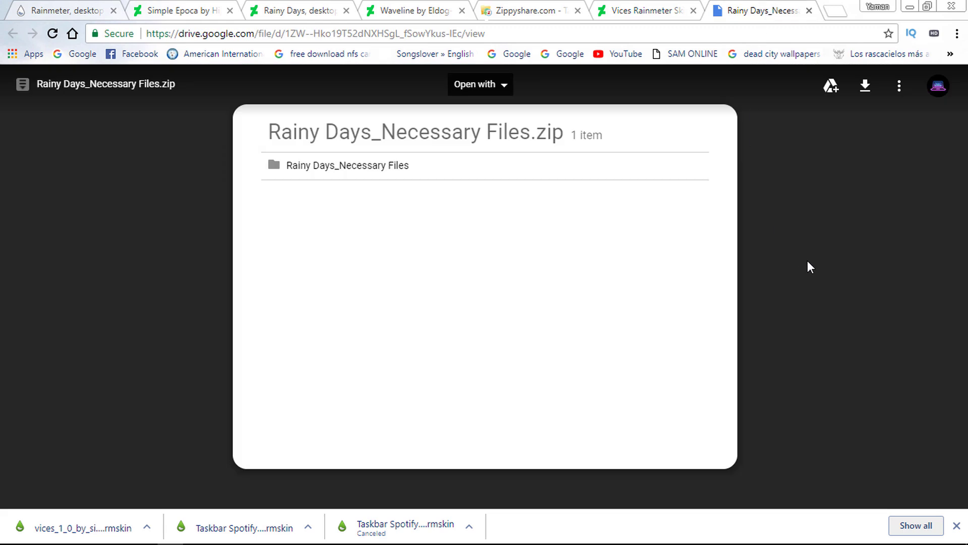
click(865, 87)
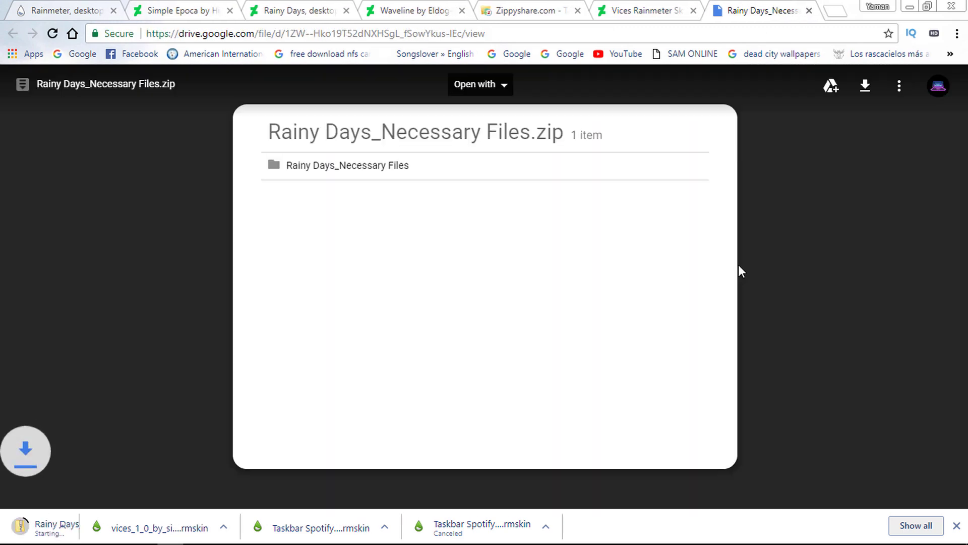
click(147, 527)
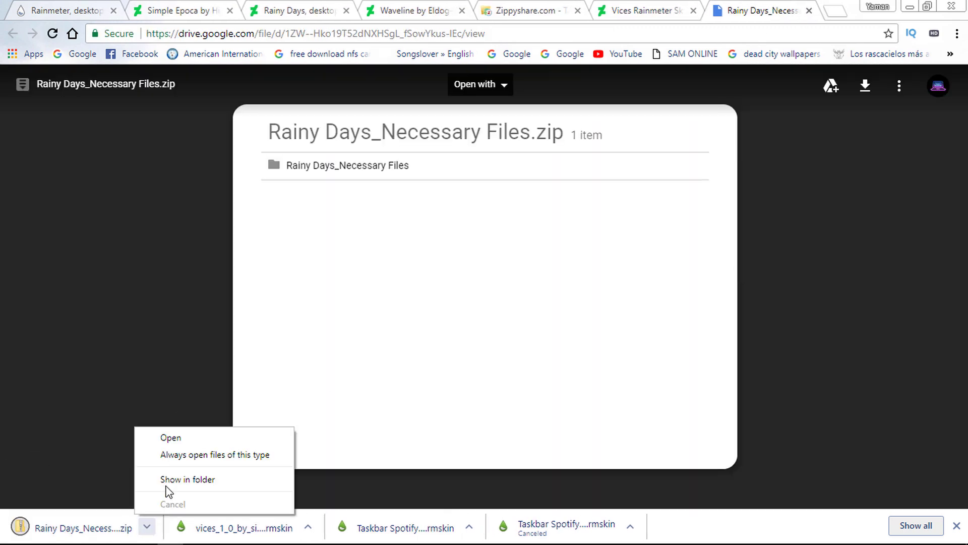
click(165, 482)
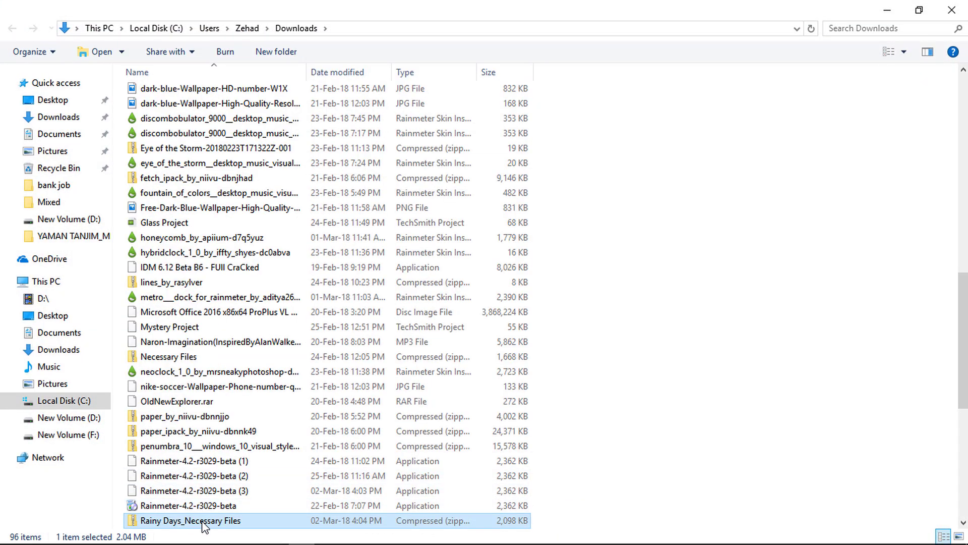
Step: Extract the Rainy Days_Necessary Files archive with 7-Zip into a folder of the same name and open that folder
right_click(204, 519)
mouse_move(284, 281)
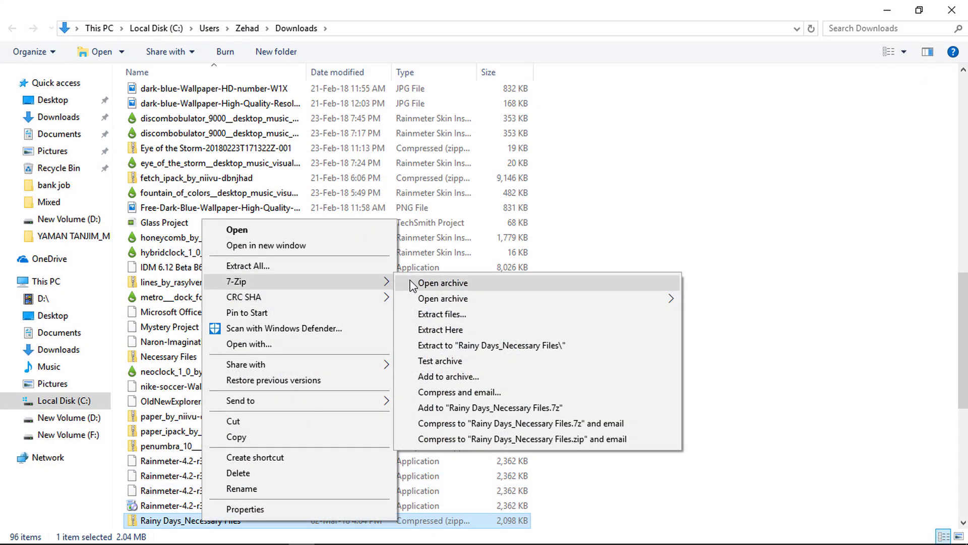
click(465, 345)
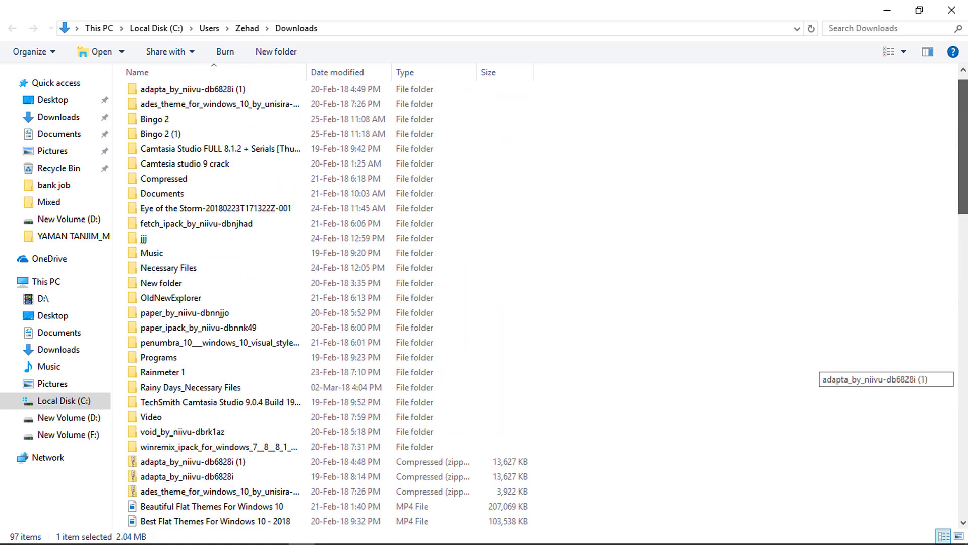
double_click(264, 350)
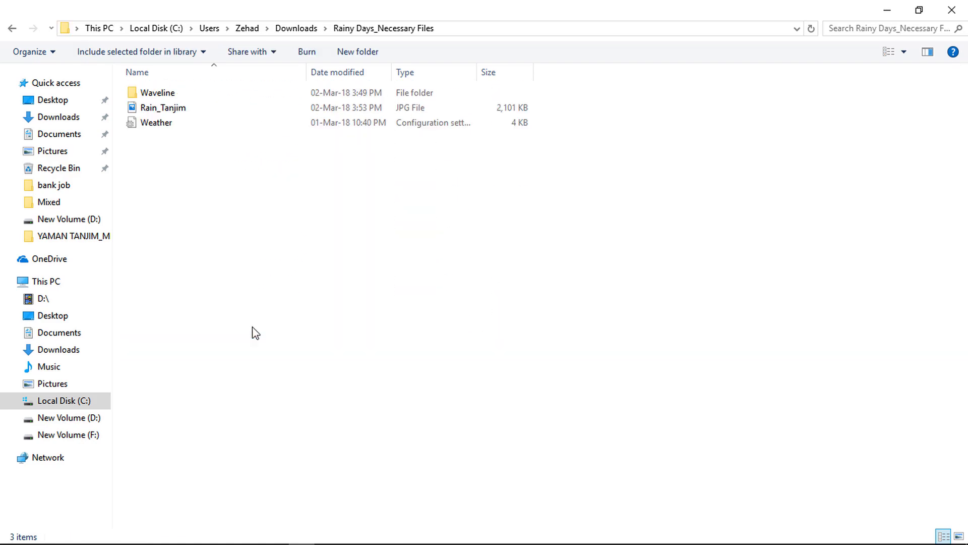
Step: Set the rain JPG image from the extracted folder as the desktop background
right_click(170, 111)
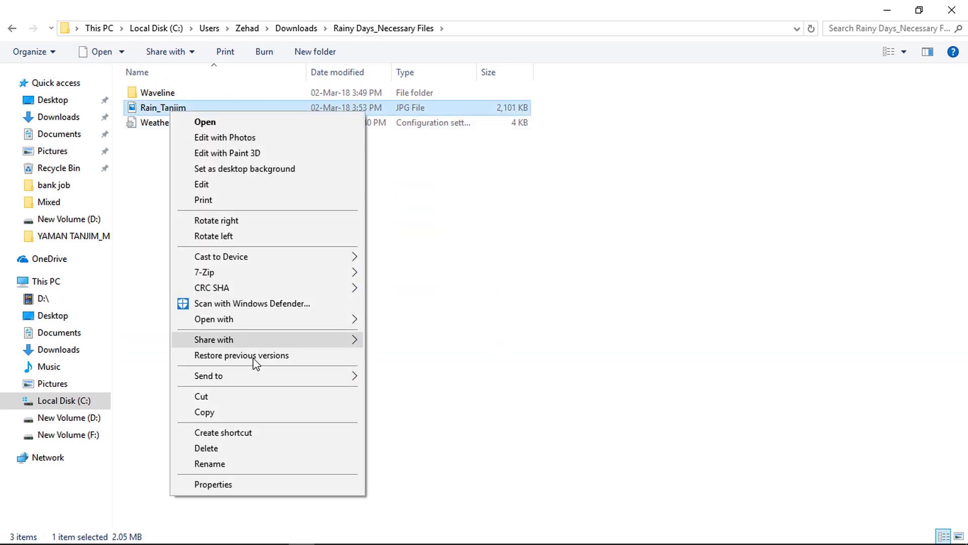
click(289, 168)
right_click(183, 111)
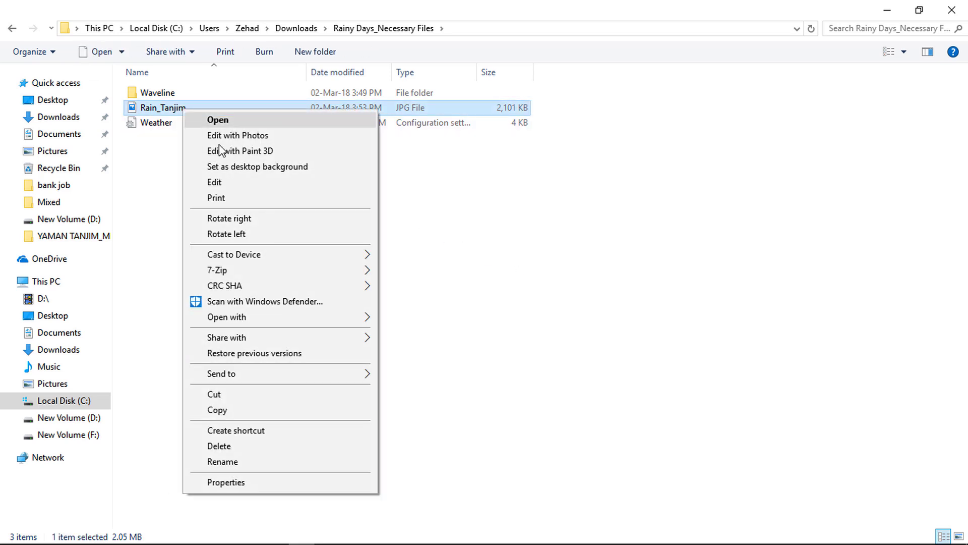
click(260, 168)
Step: Cut the Waveline folder and the Weather configuration file, and paste them into Documents > Rainmeter > Skins
click(160, 124)
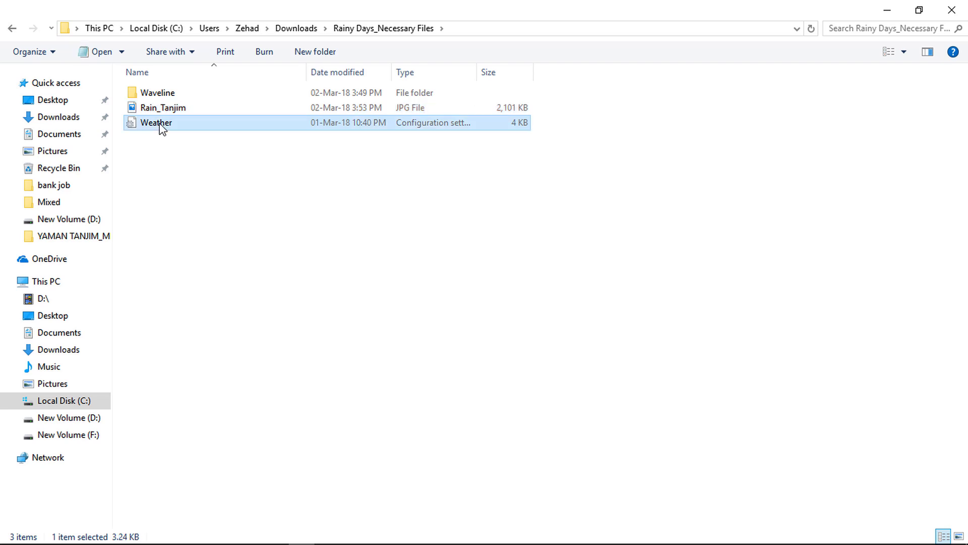
ctrl+click(171, 94)
right_click(171, 92)
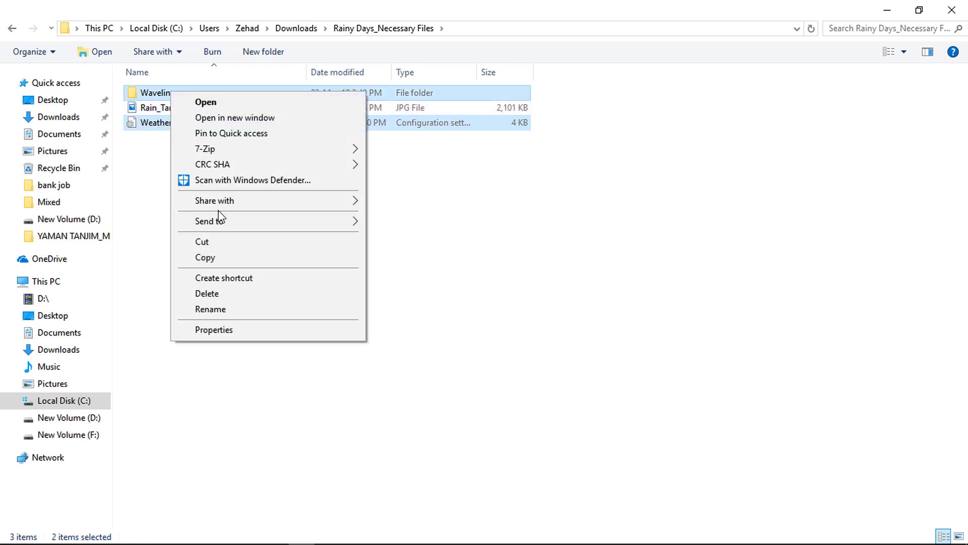
click(215, 245)
click(82, 134)
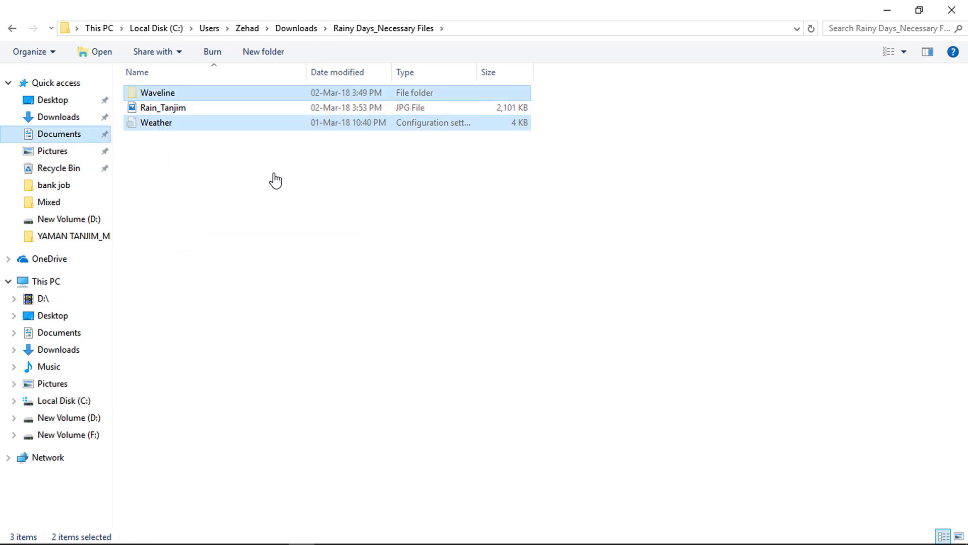
double_click(540, 161)
double_click(201, 91)
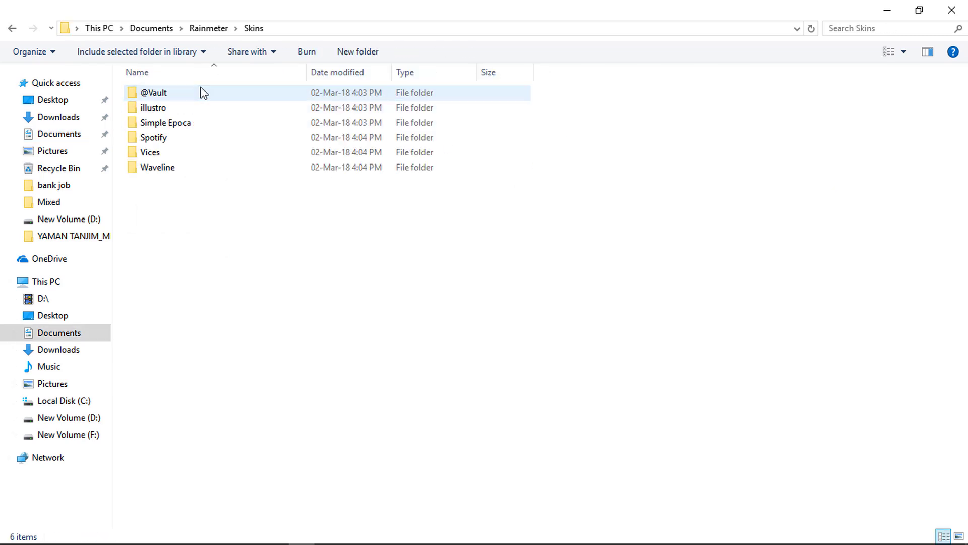
right_click(373, 346)
click(406, 433)
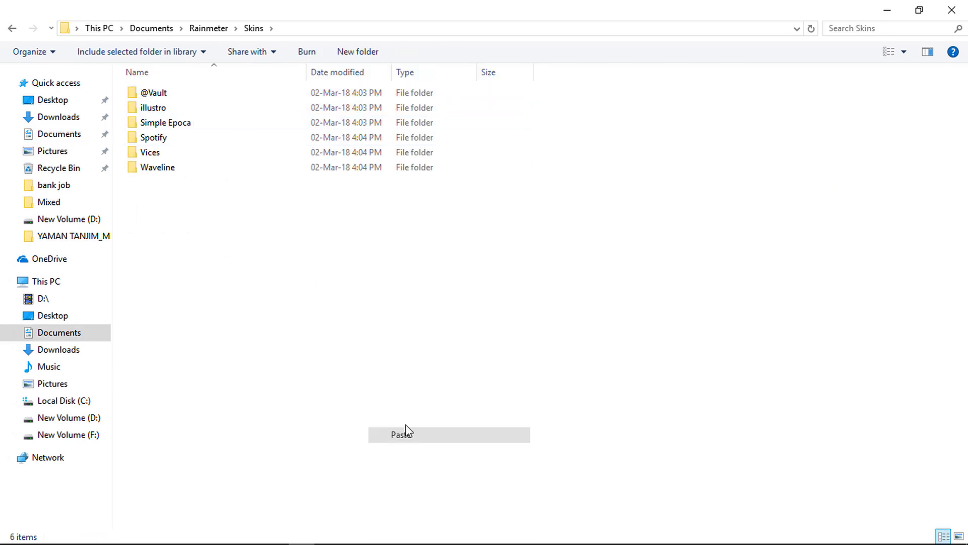
Step: Move the Weather configuration file from Skins into Simple Epoca > Weather, replacing the existing Weather.ini there
click(224, 166)
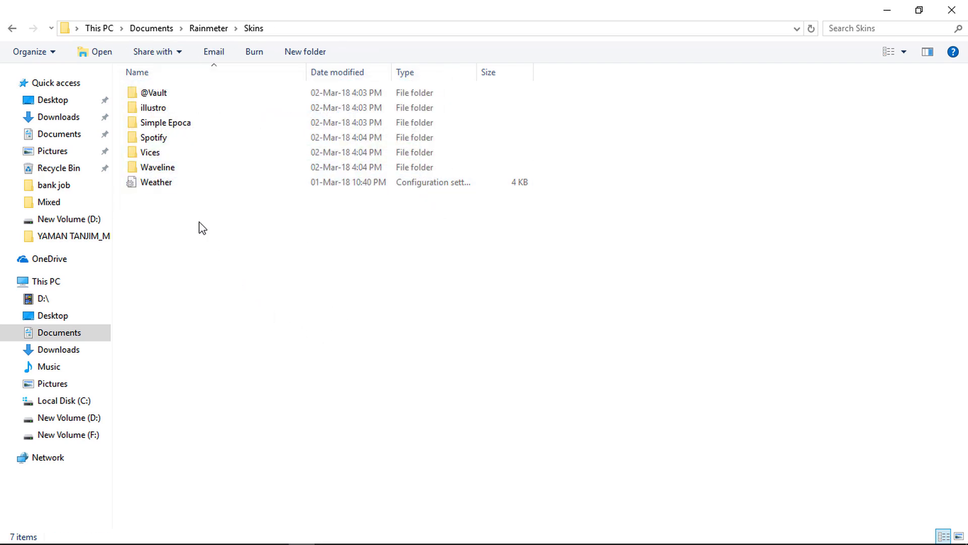
right_click(159, 184)
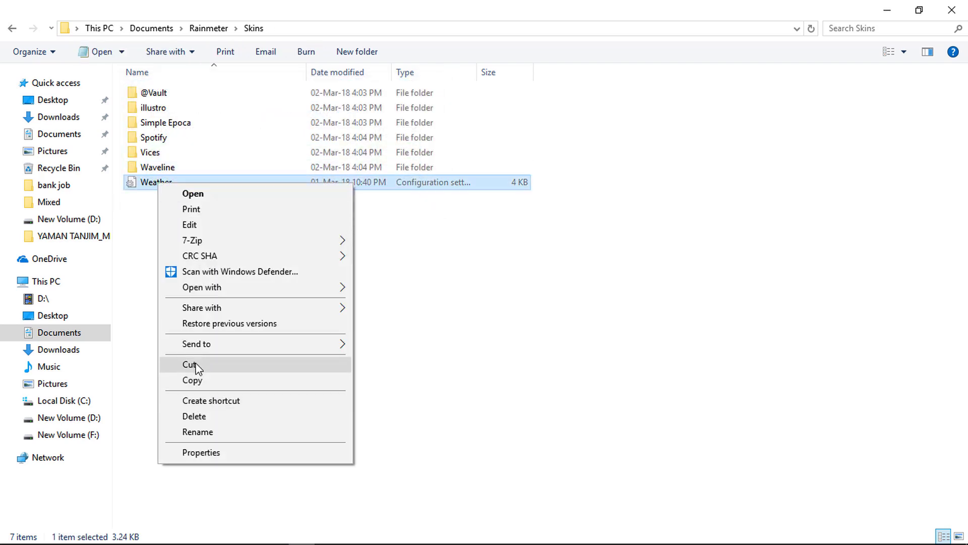
click(190, 364)
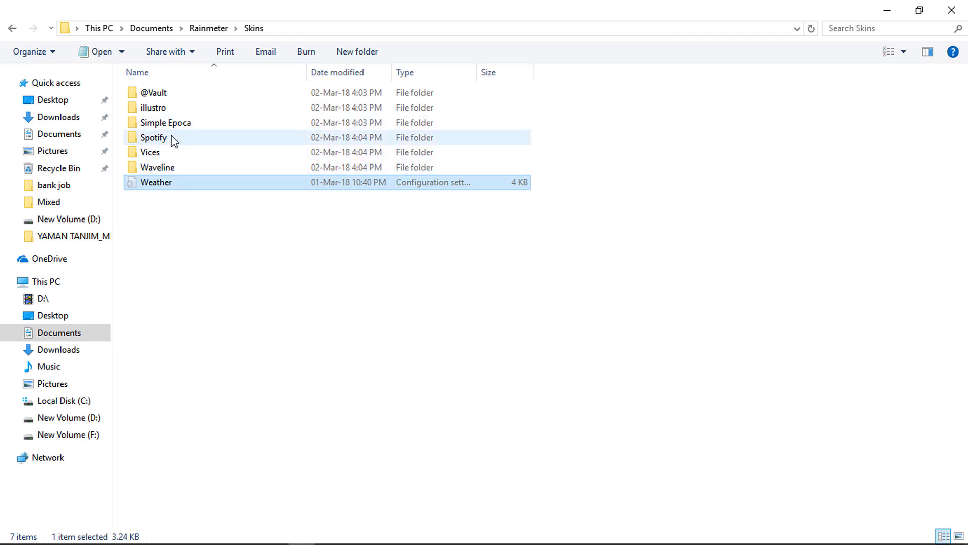
click(192, 125)
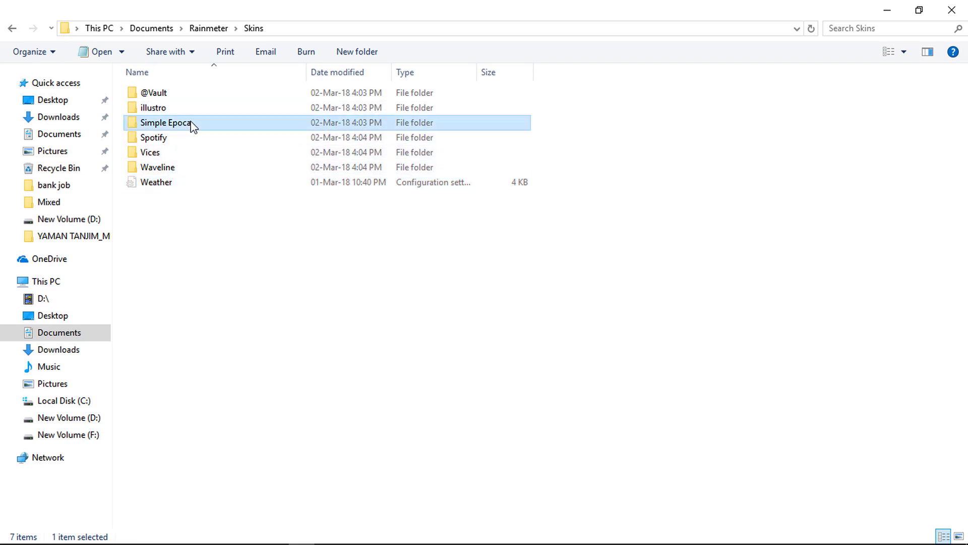
double_click(192, 123)
double_click(178, 271)
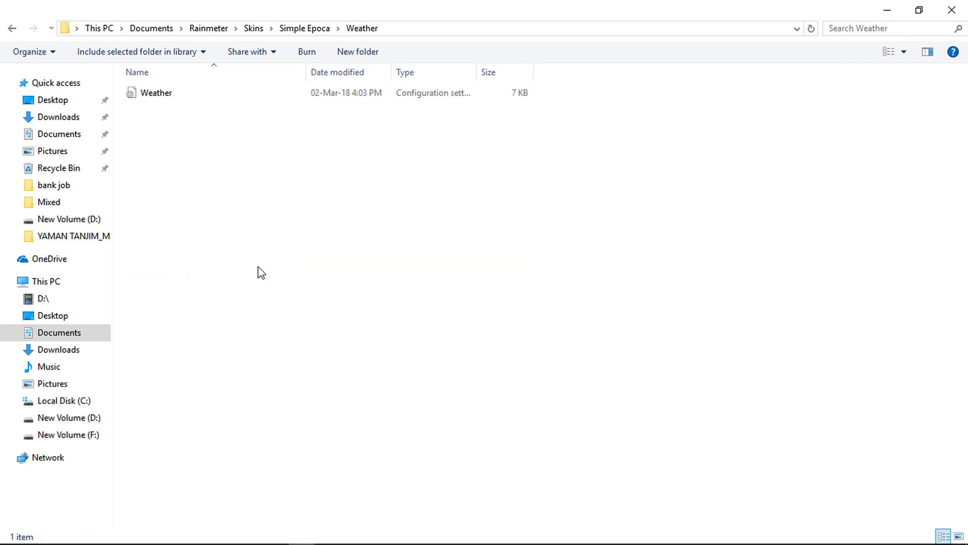
right_click(503, 240)
click(543, 334)
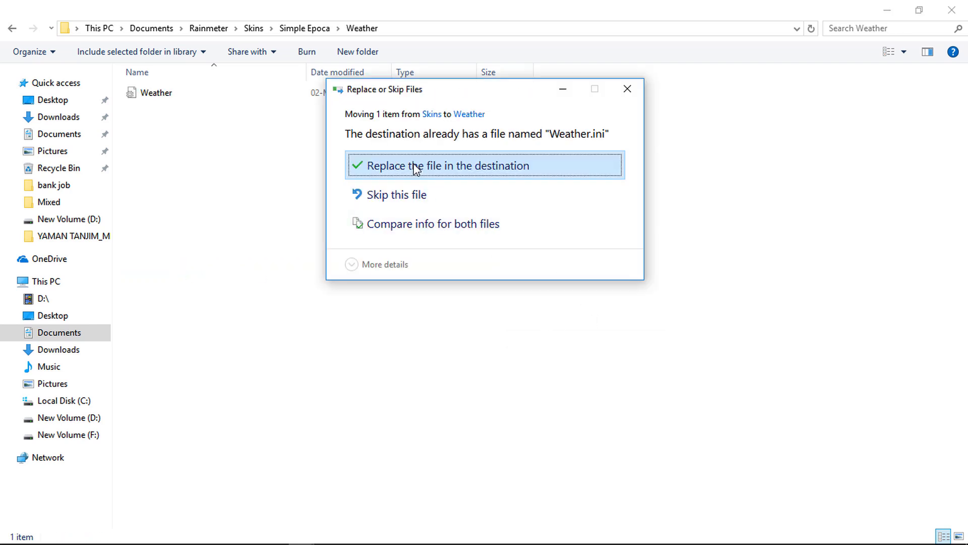
click(414, 169)
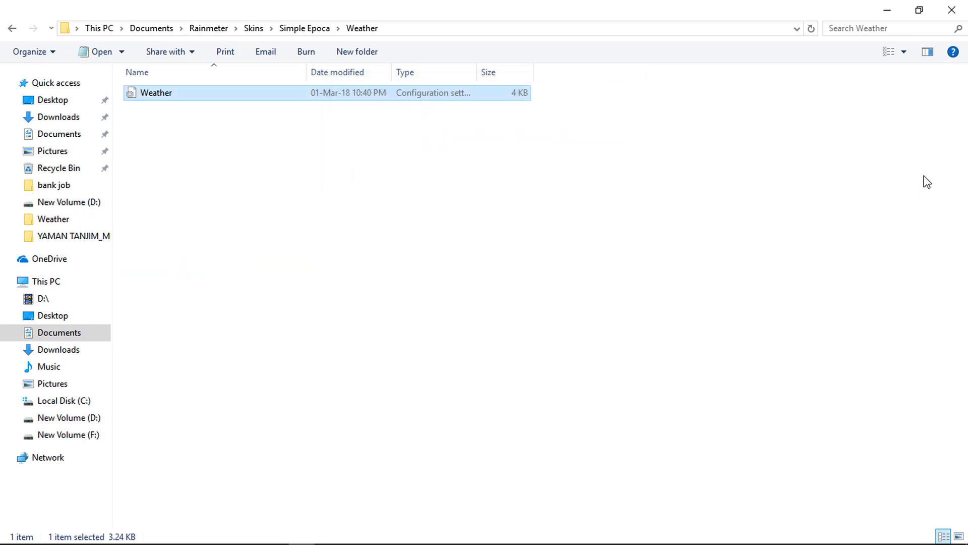
Step: Minimize the open File Explorer and browser windows to reach the desktop, and unload the Waveline visualizer skin
click(886, 10)
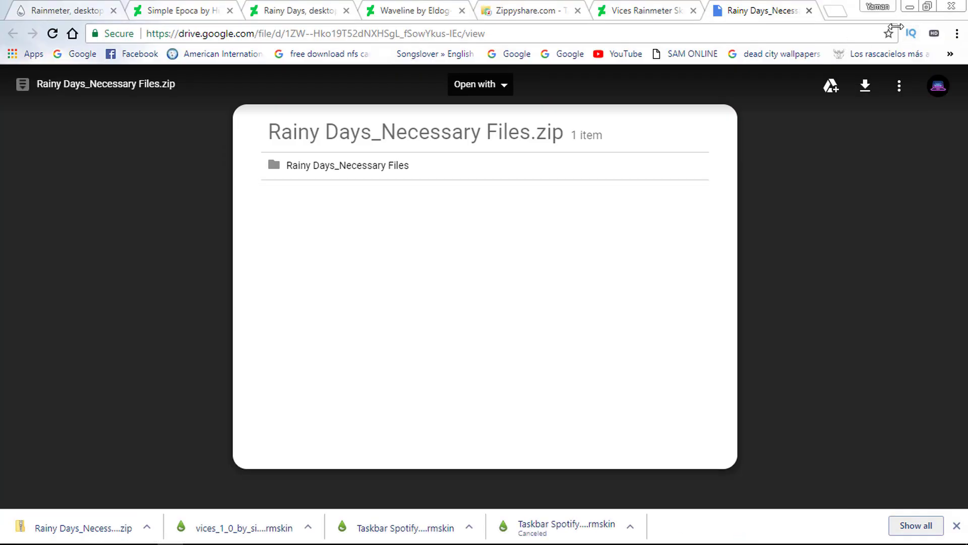
click(299, 9)
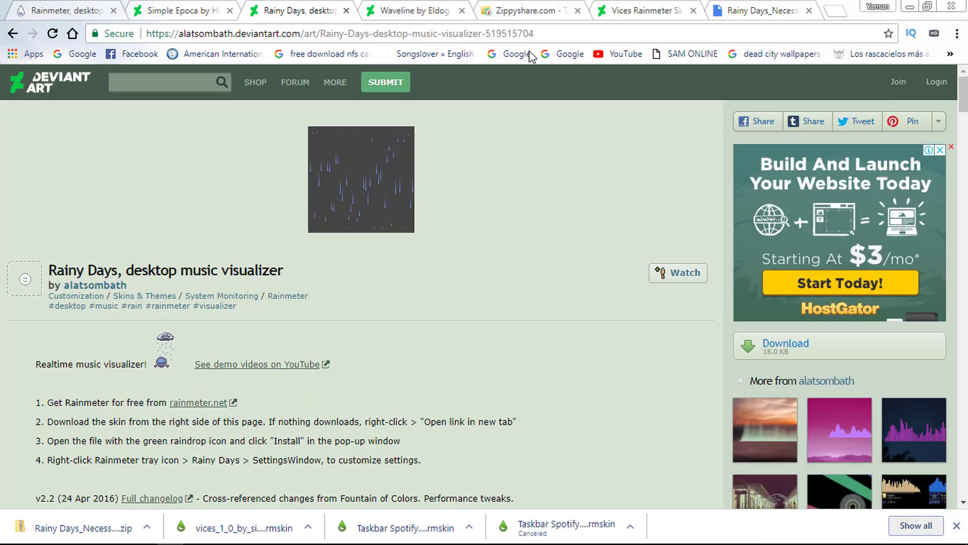
click(907, 7)
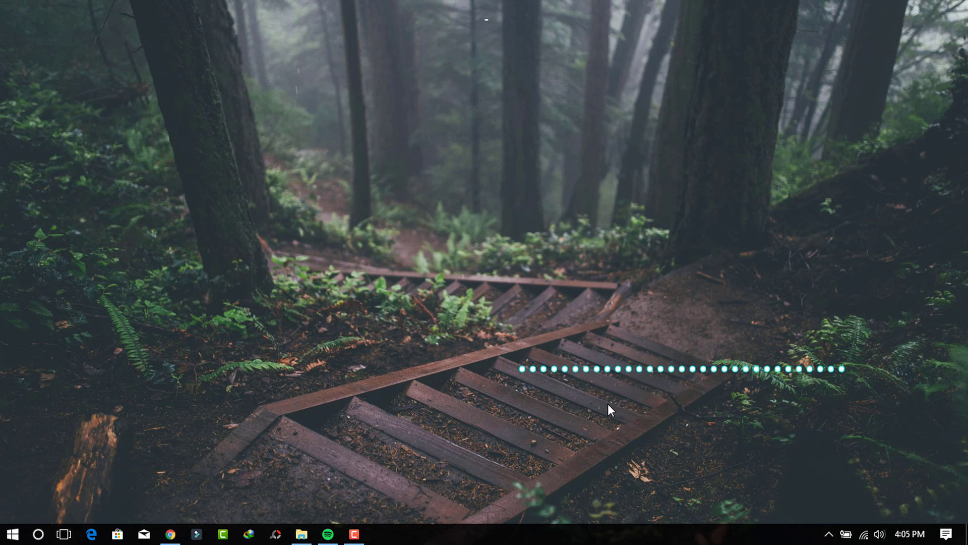
drag(597, 368, 377, 406)
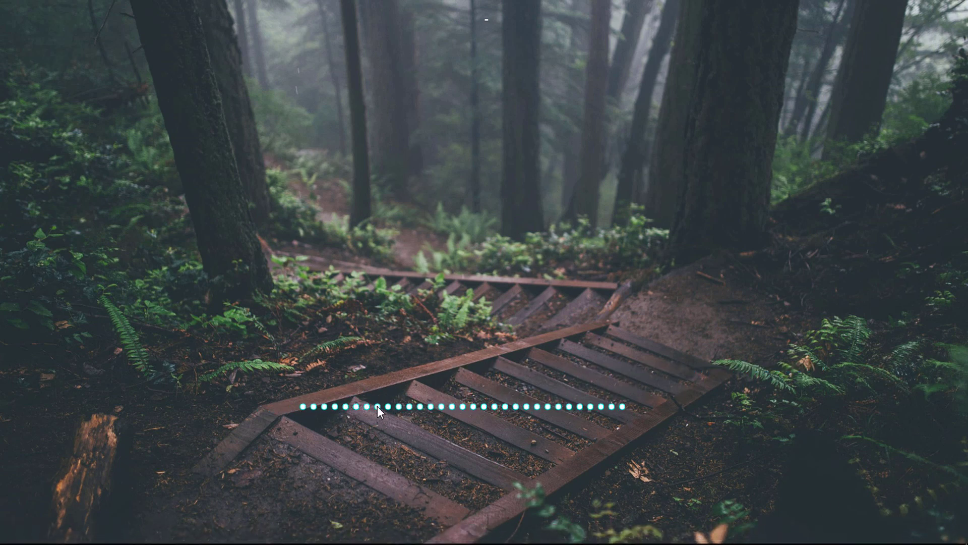
right_click(455, 406)
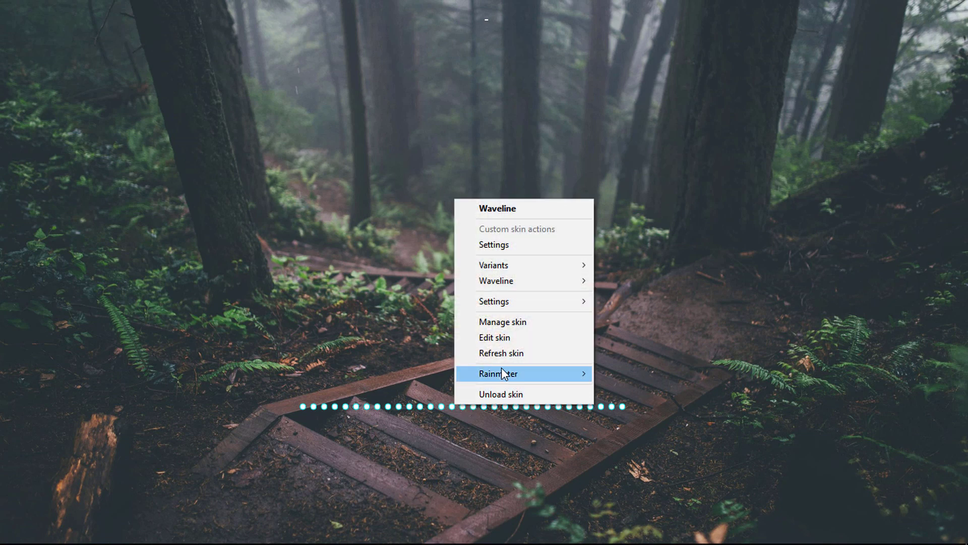
click(501, 353)
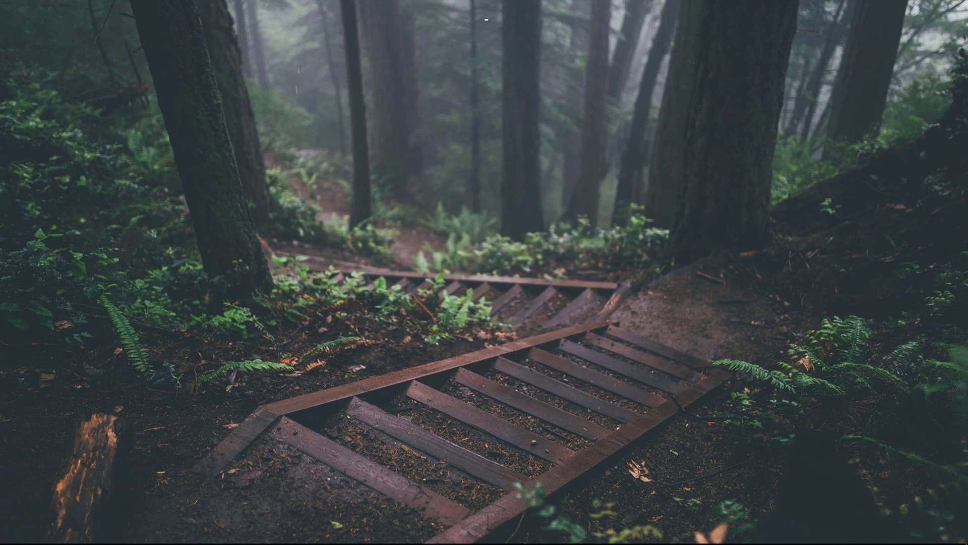
Step: Open the Rainmeter manager from the system tray and refresh all skins
click(830, 536)
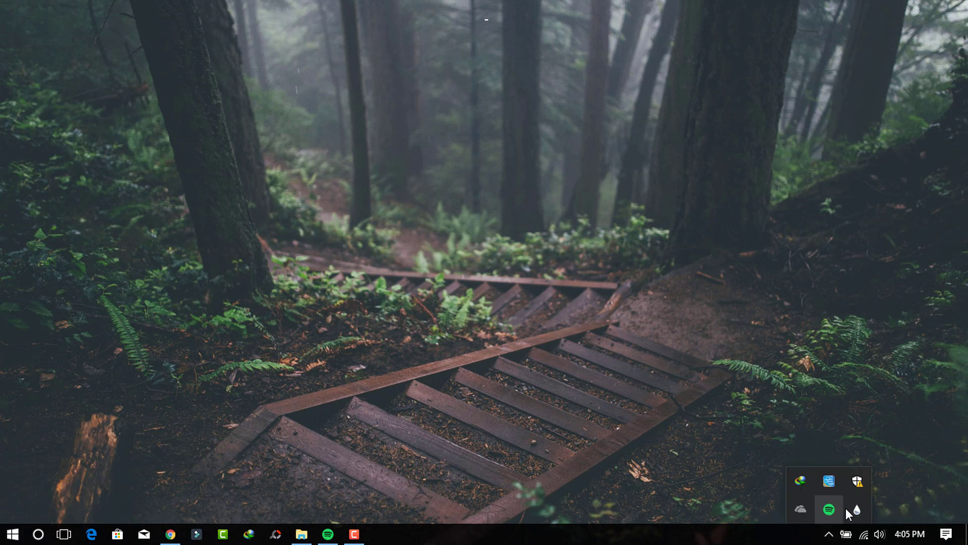
click(863, 504)
click(263, 452)
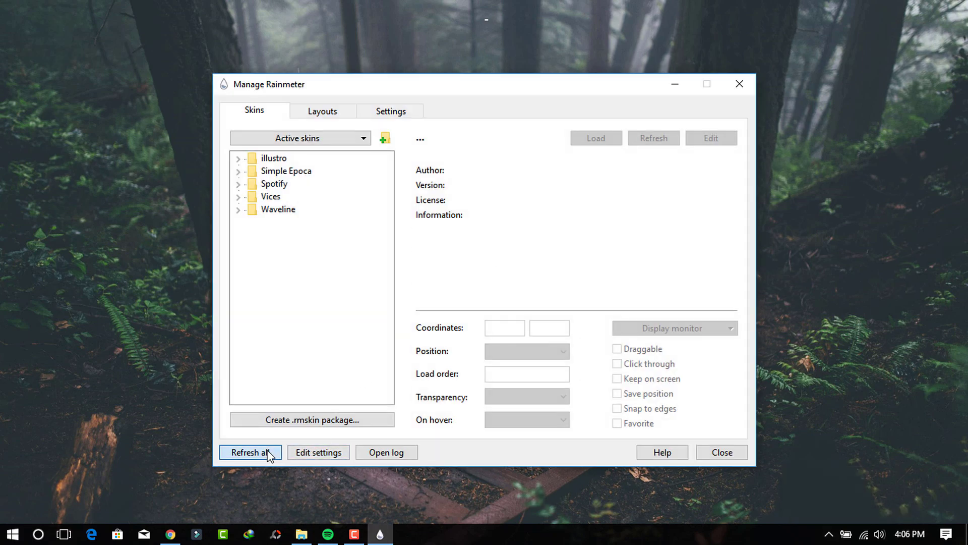
drag(385, 92, 420, 105)
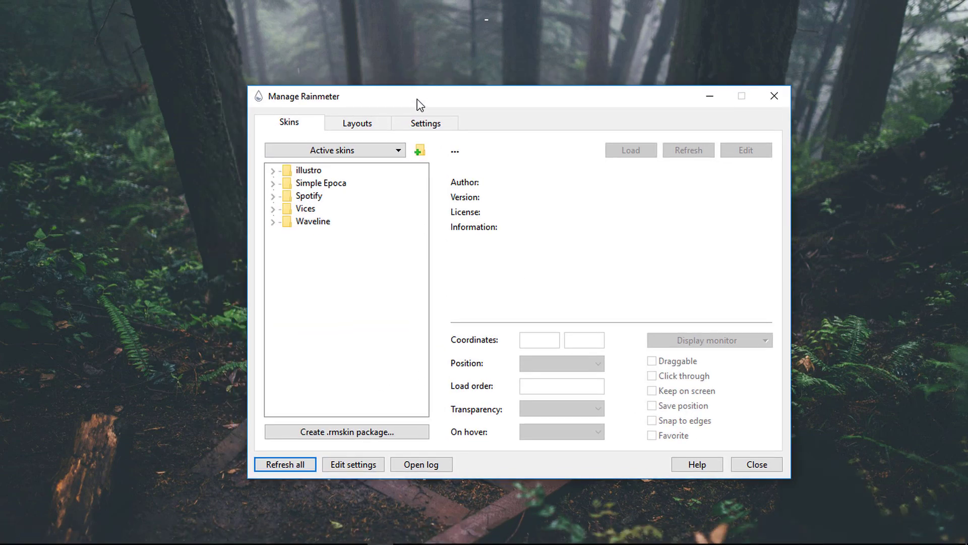
Step: Load Dock.ini from the Simple Epoca skins and place the dock centred along the desktop's lower edge, at about 345, 678
click(273, 183)
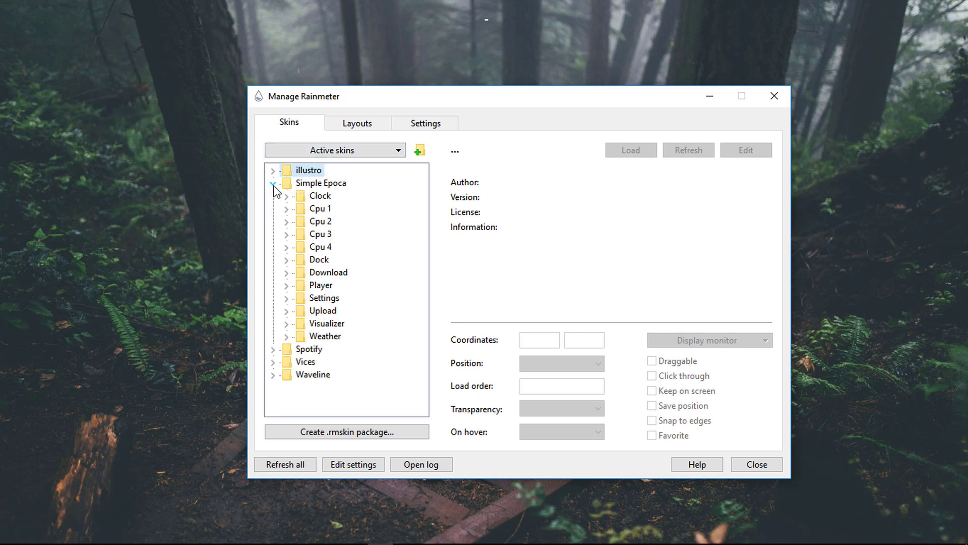
click(287, 260)
double_click(336, 273)
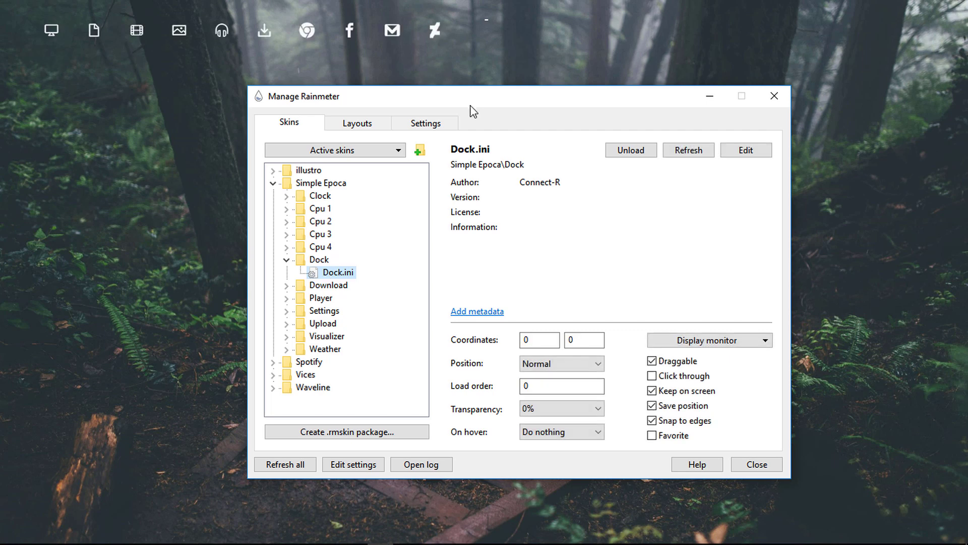
drag(477, 103, 490, 51)
drag(186, 33, 468, 518)
mouse_move(602, 530)
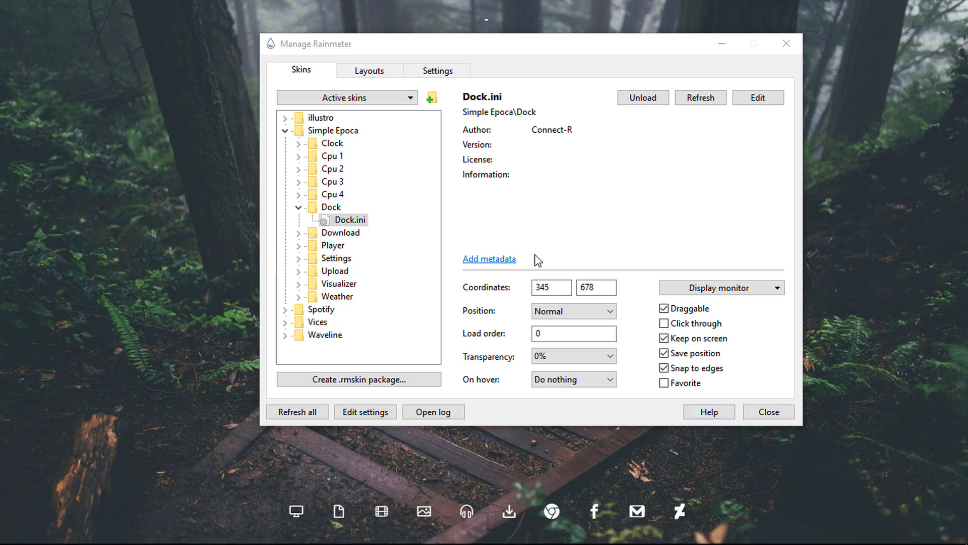
Step: Load Vices.ini and place its date and time tile at the desktop's upper centre, at about 583, 30
click(285, 322)
double_click(331, 335)
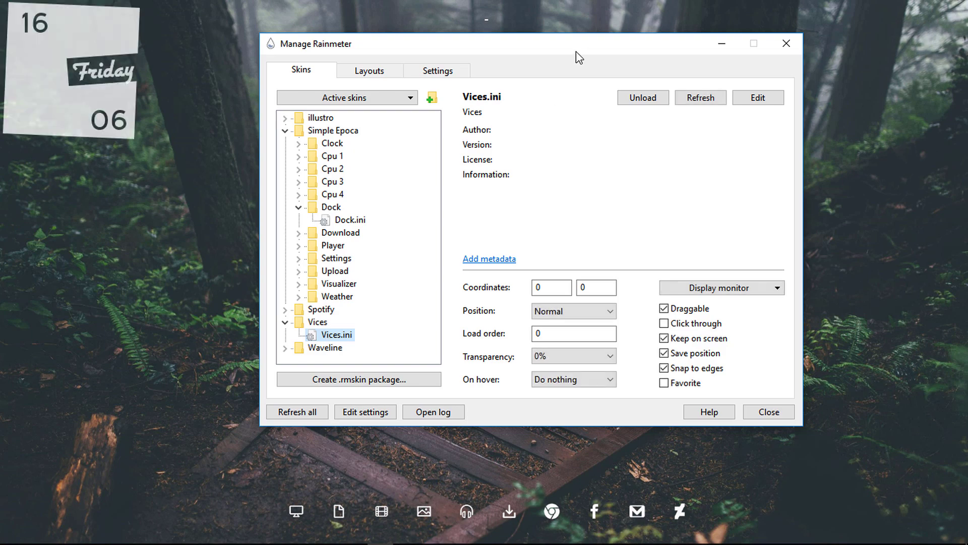
drag(577, 50, 302, 217)
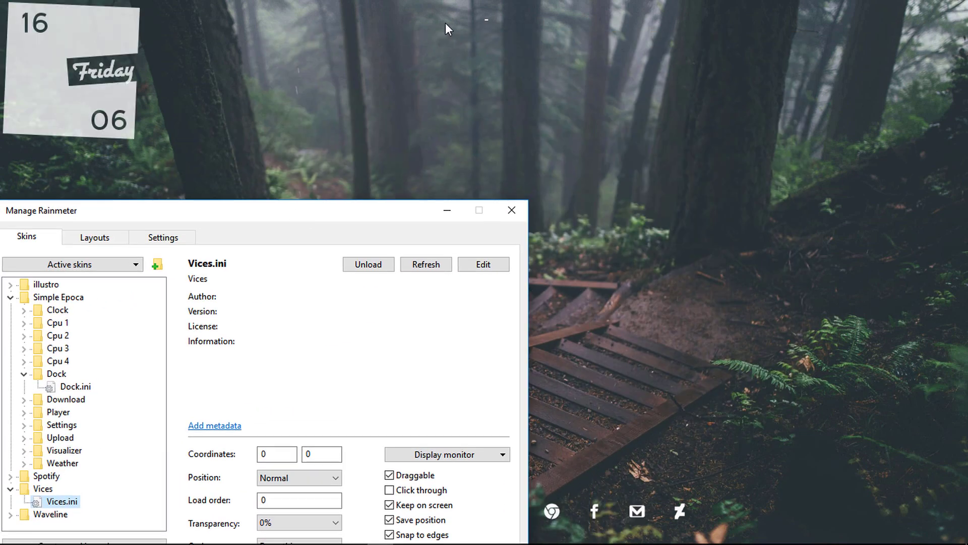
click(487, 26)
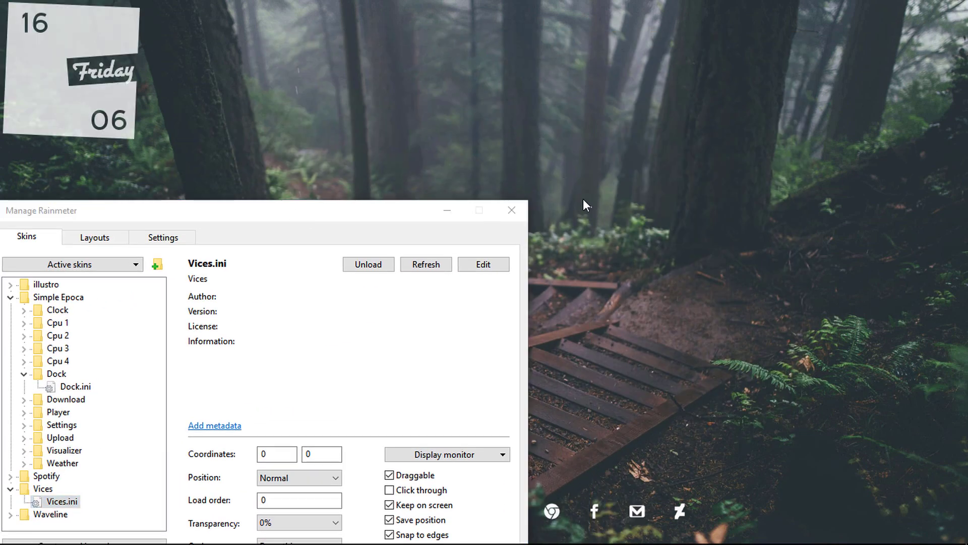
drag(88, 48, 496, 69)
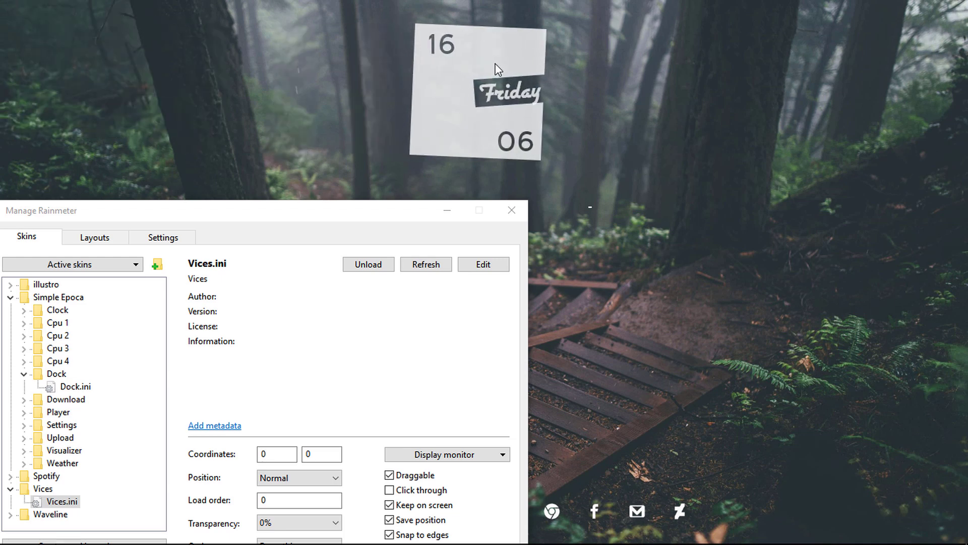
drag(495, 69, 502, 69)
Step: Set the transparency of the Vices tile to 60%
right_click(503, 65)
mouse_move(550, 131)
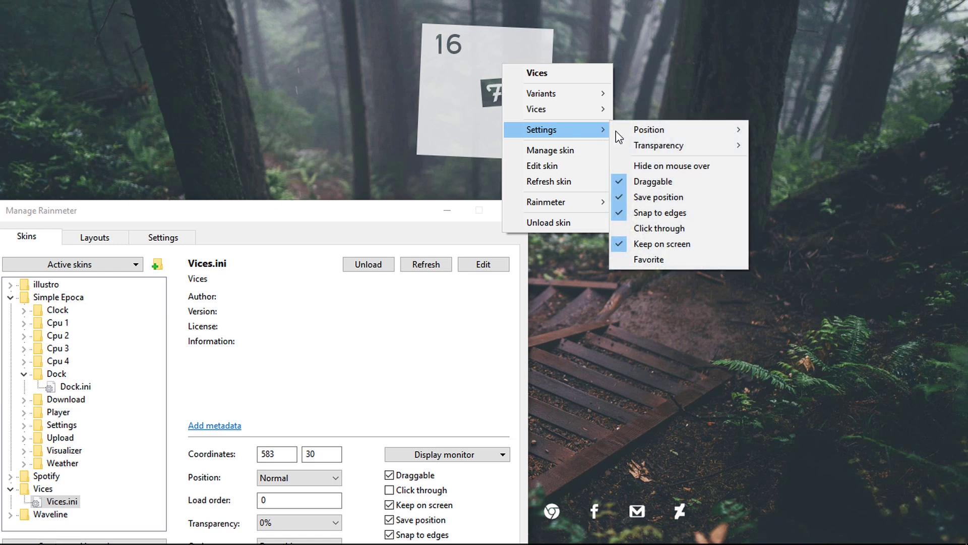
mouse_move(656, 147)
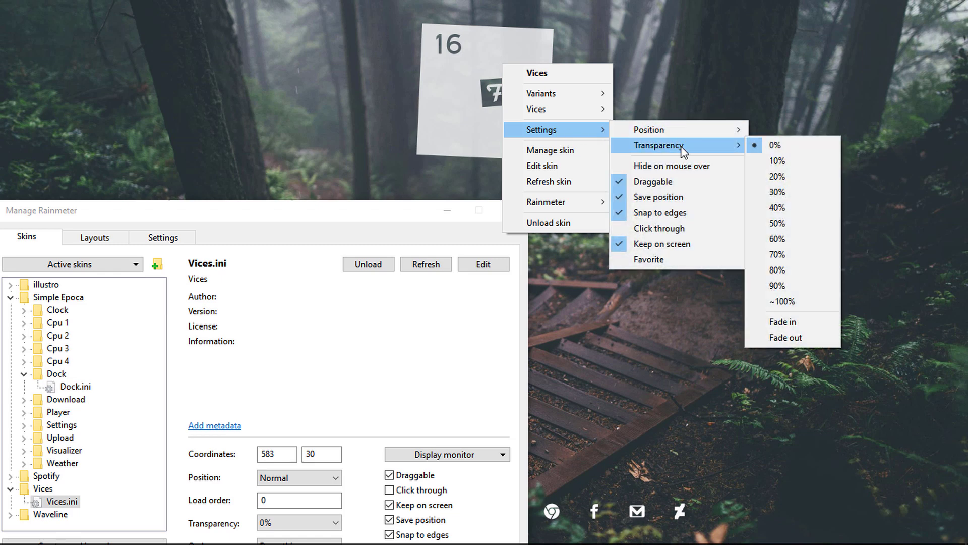
click(779, 239)
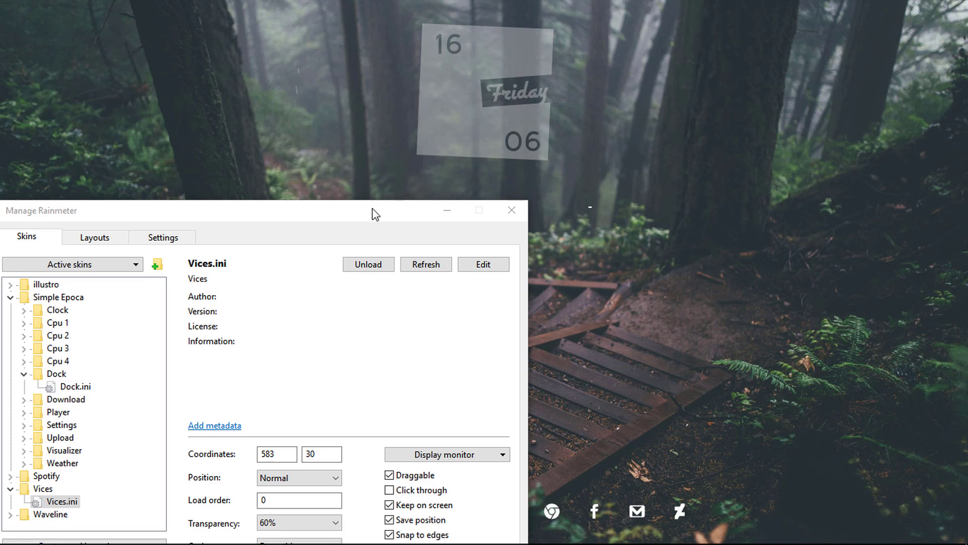
Step: Load Weather.ini from Simple Epoca, shift the temperature display slightly inward from the desktop's upper-left corner, and minimize the Rainmeter manager
drag(371, 223, 593, 82)
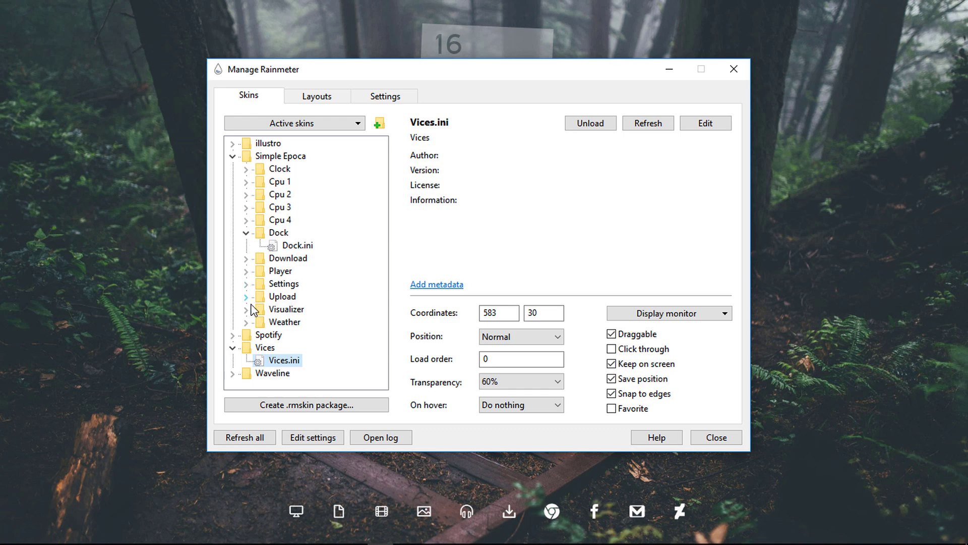
click(246, 322)
click(301, 335)
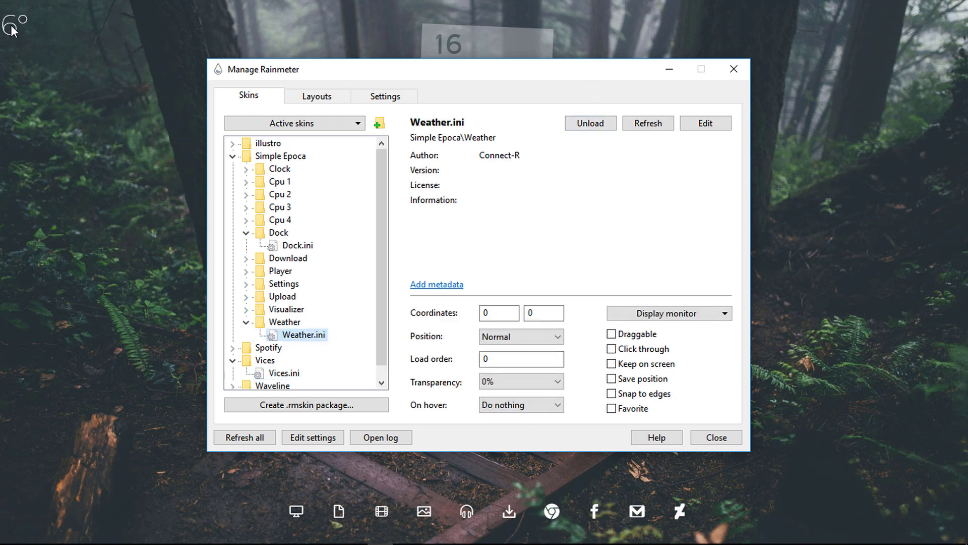
click(13, 27)
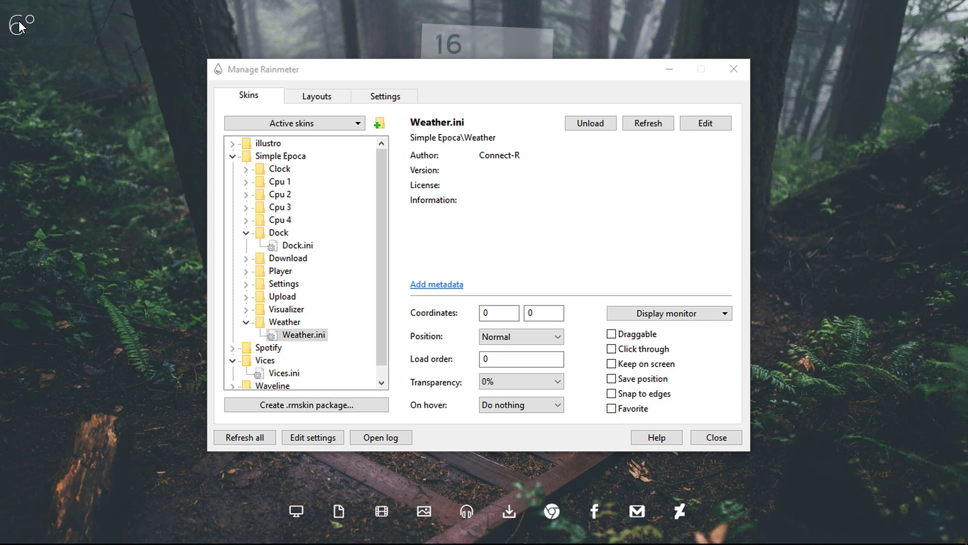
click(680, 71)
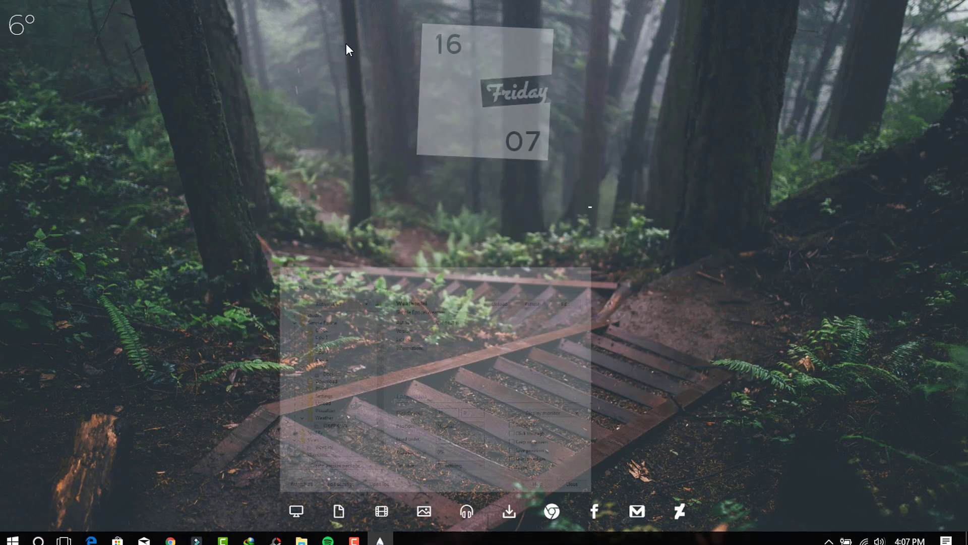
Step: Open the Simple Epoca settings skin and try to clear its weather code
right_click(22, 29)
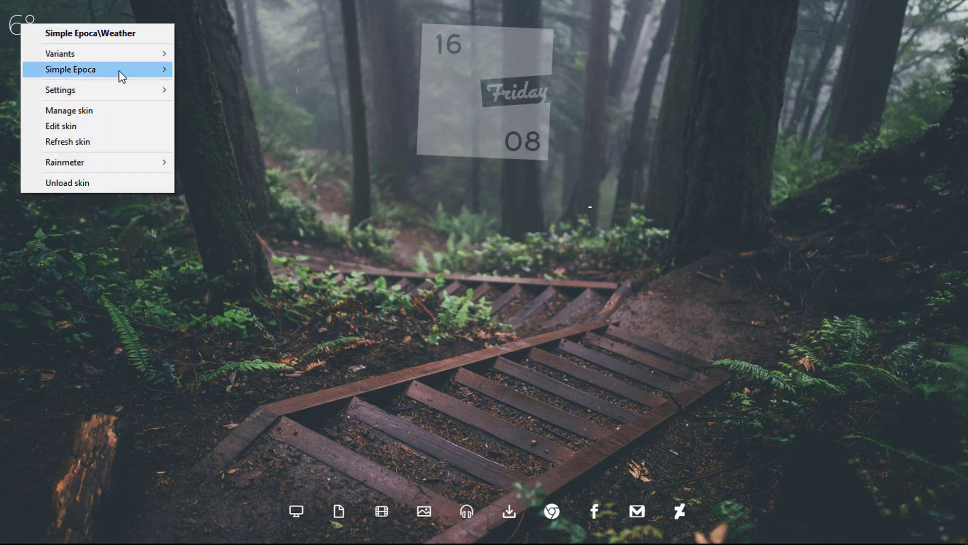
mouse_move(123, 75)
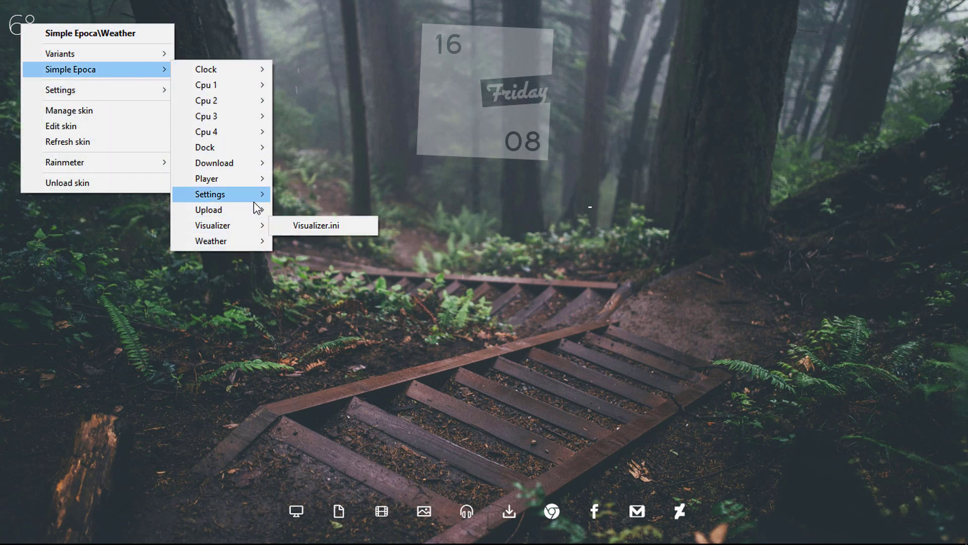
mouse_move(255, 201)
click(313, 195)
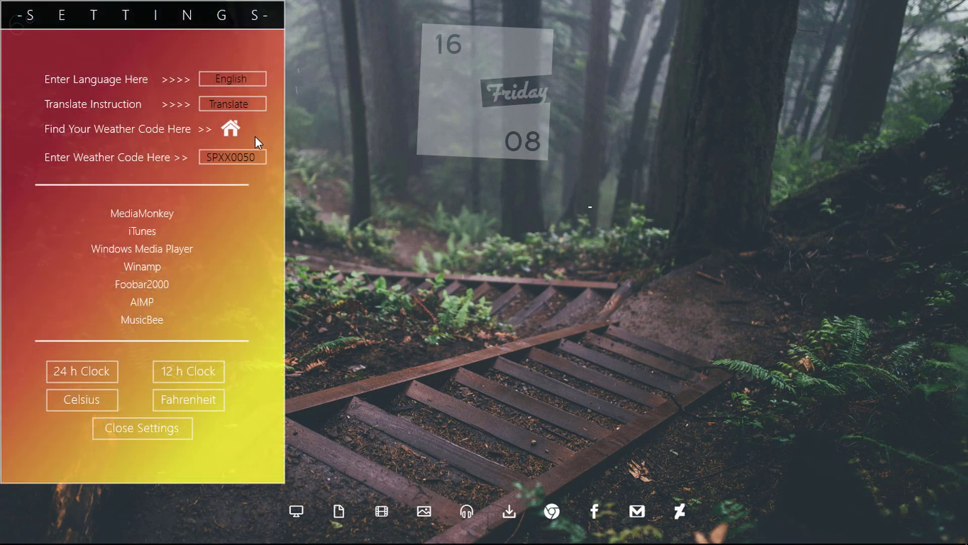
click(260, 157)
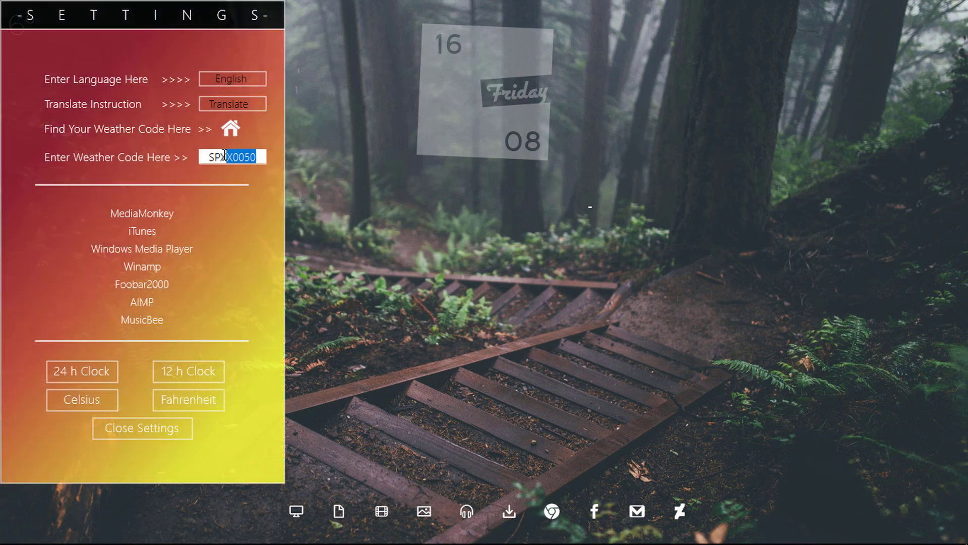
key(BackSpace)
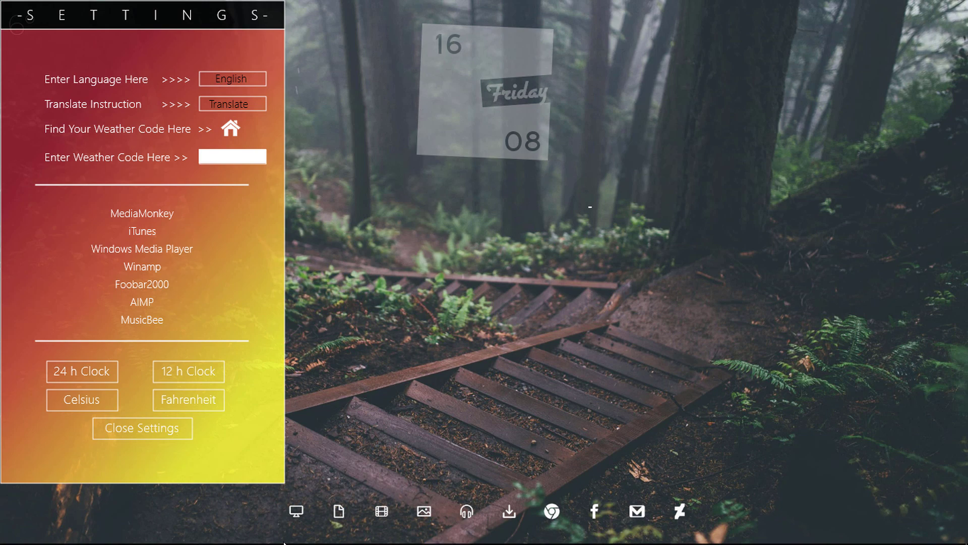
Step: Switch to Chrome and open the weather.codes site in a new tab
click(171, 533)
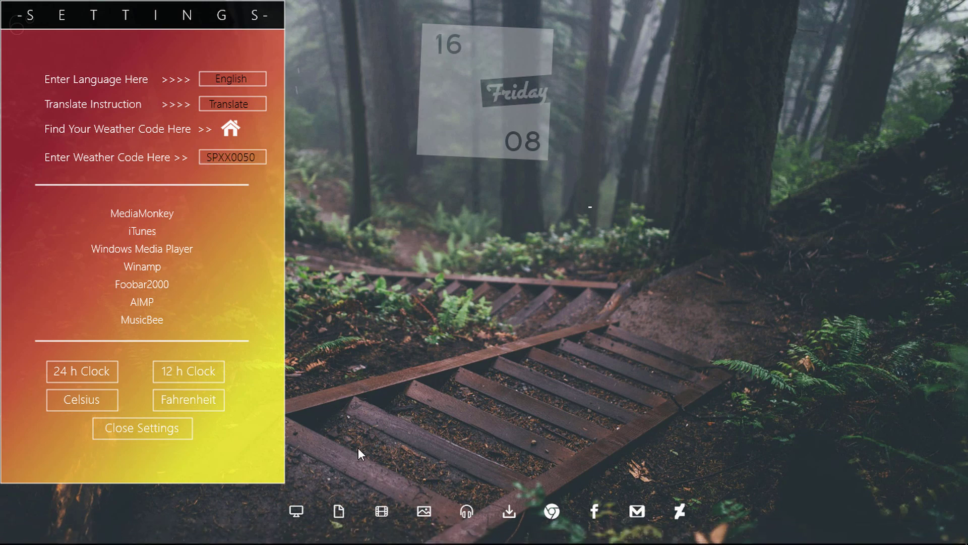
click(171, 533)
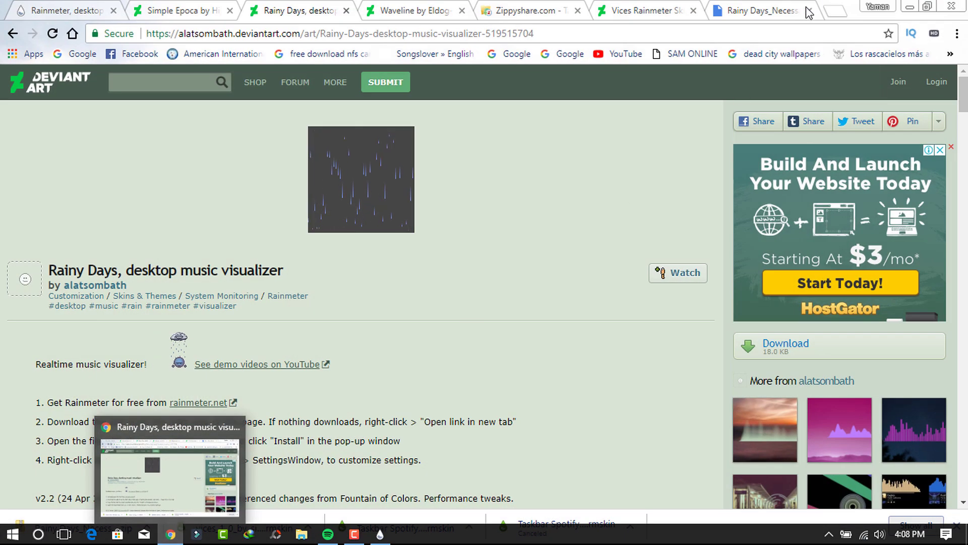
click(835, 10)
text(we)
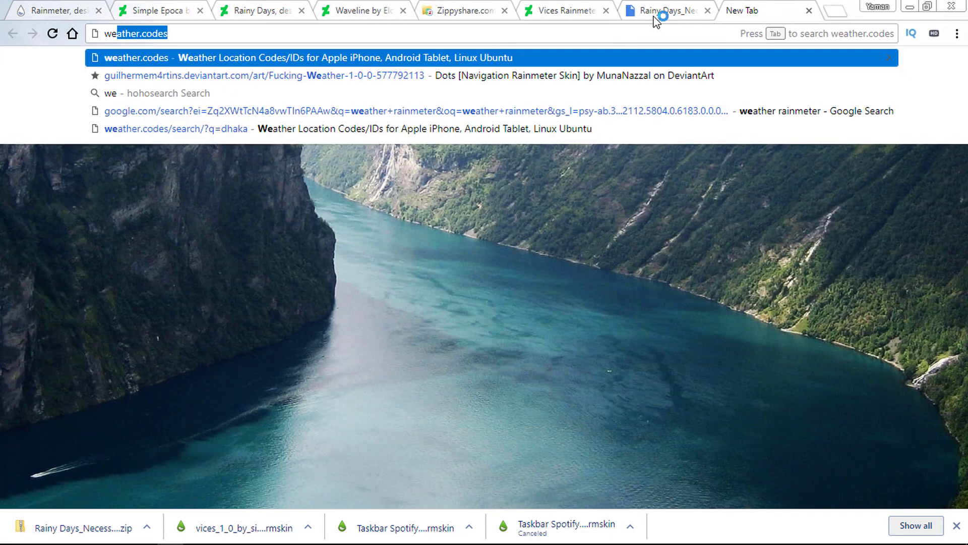
text(ath)
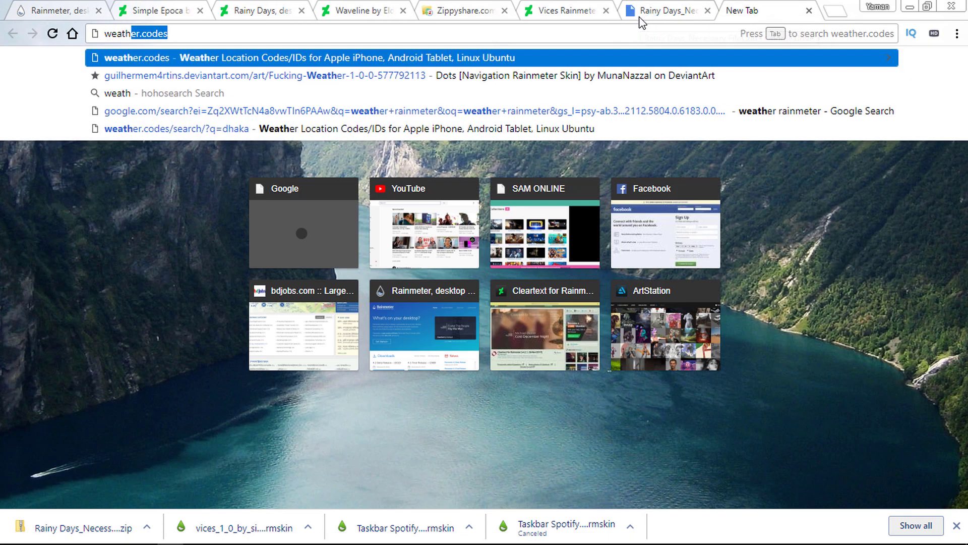
click(381, 54)
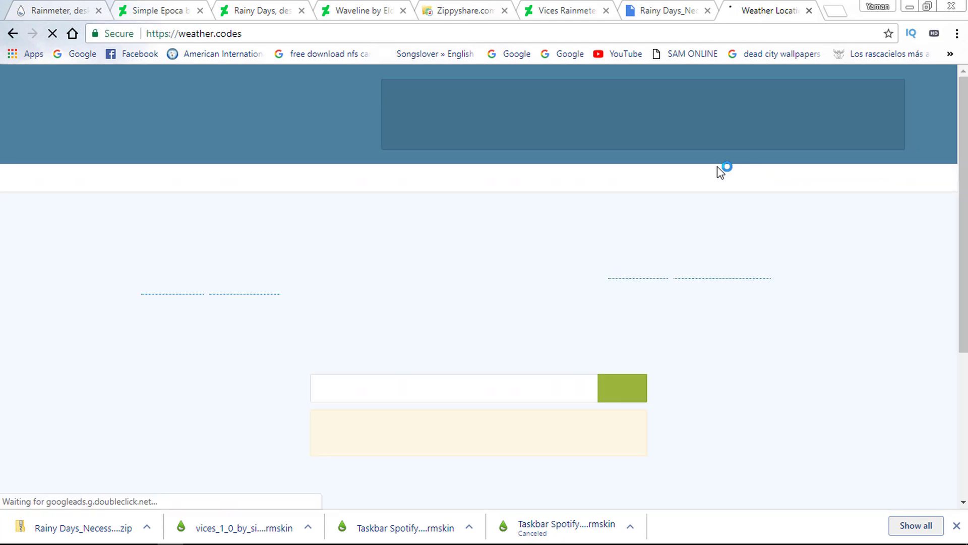
Step: Search the location codes for dhaka, copy the code BGXX0003 for Dhaka, Bangladesh, and return to the desktop
click(392, 403)
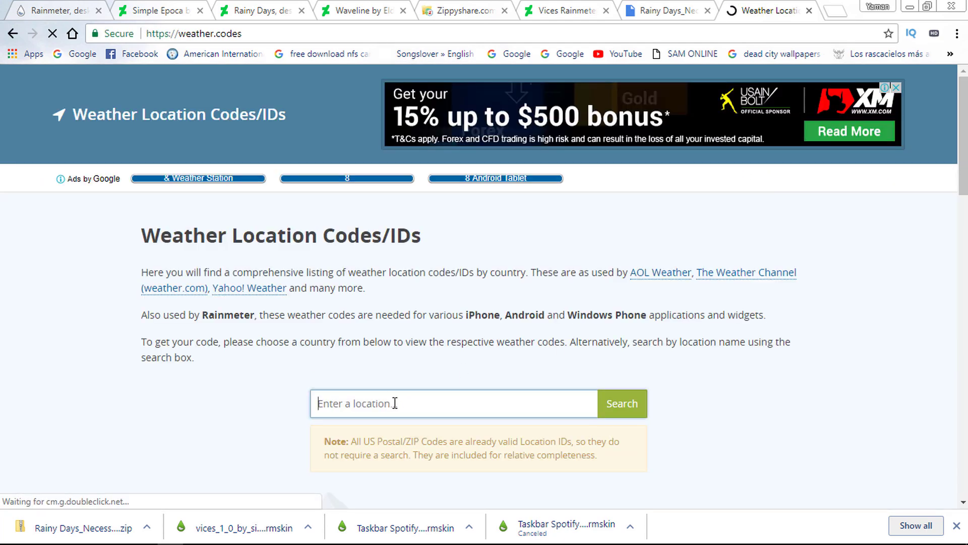
text(d)
click(356, 426)
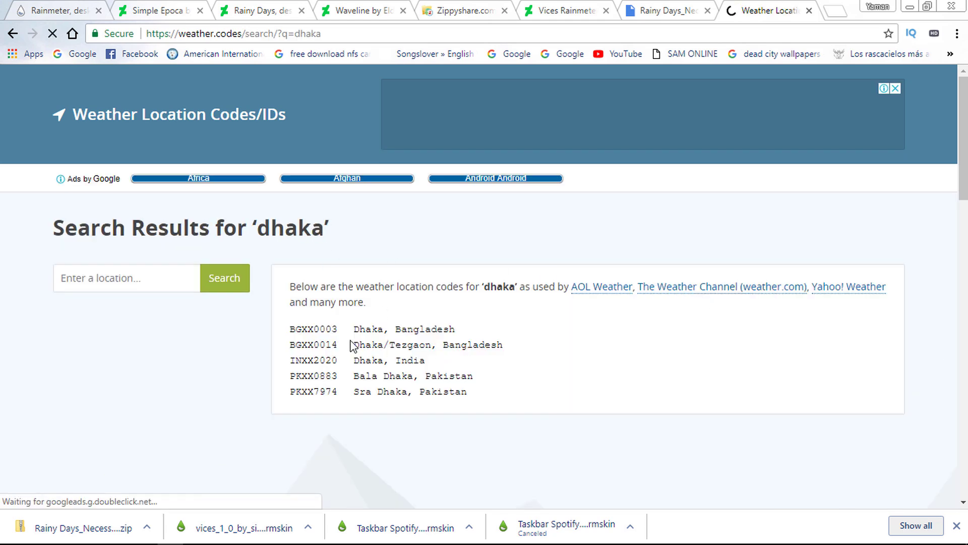
drag(310, 331, 291, 330)
key(ctrl+c)
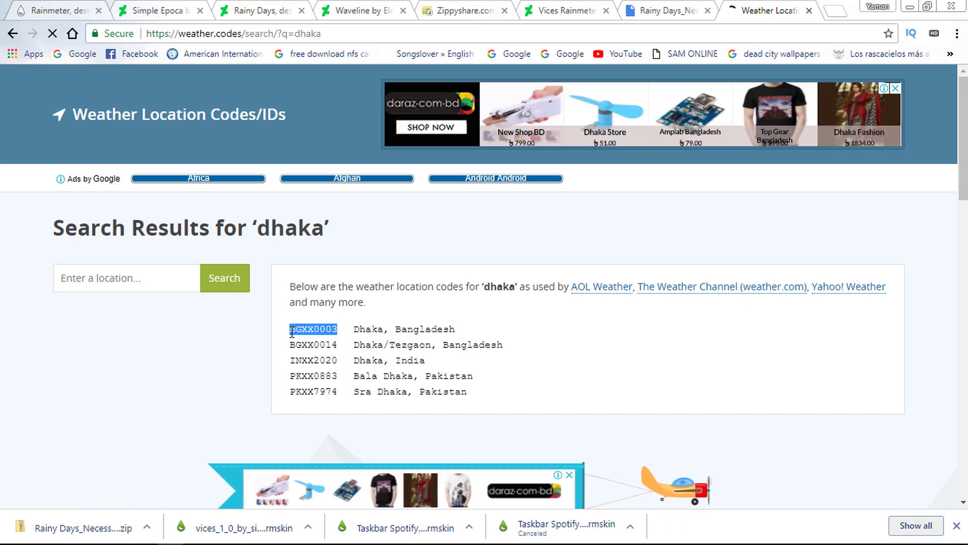
right_click(295, 333)
click(323, 343)
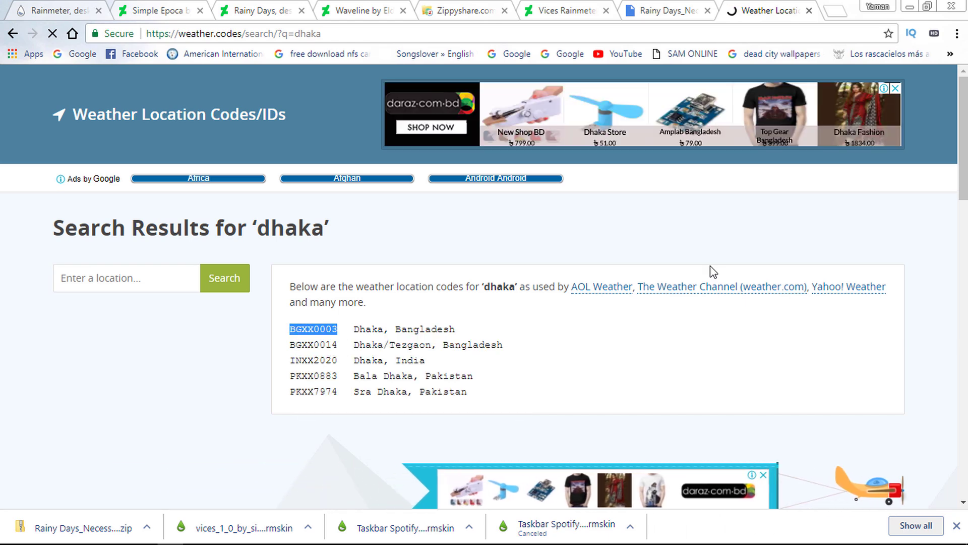
click(909, 6)
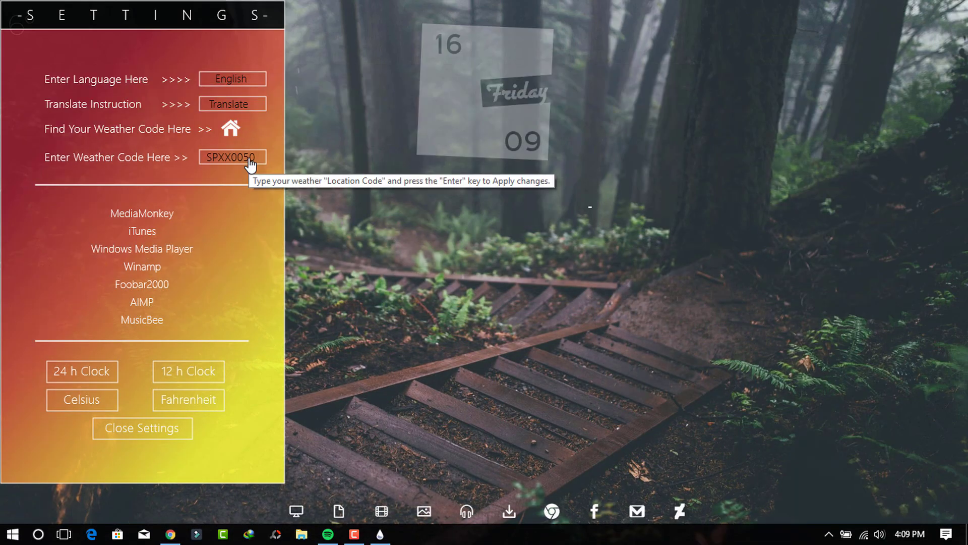
Step: Replace the weather code in the Simple Epoca settings with BGXX0003, apply it, and close the settings
click(256, 158)
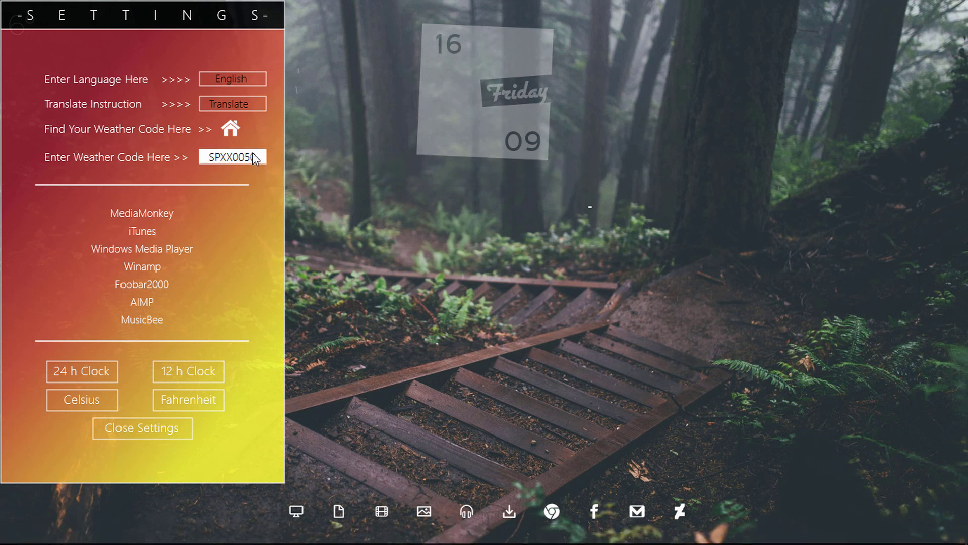
key(BackSpace)
right_click(248, 157)
click(277, 215)
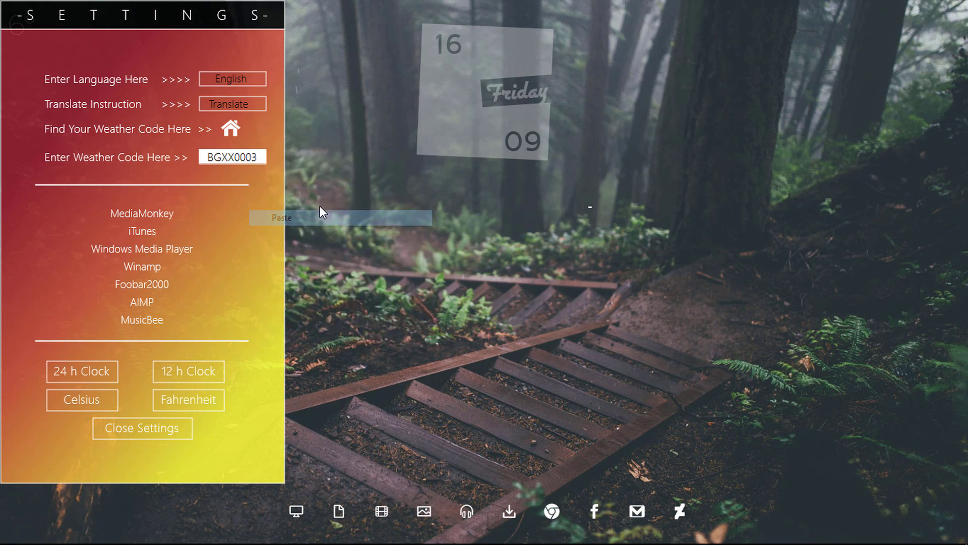
key(Return)
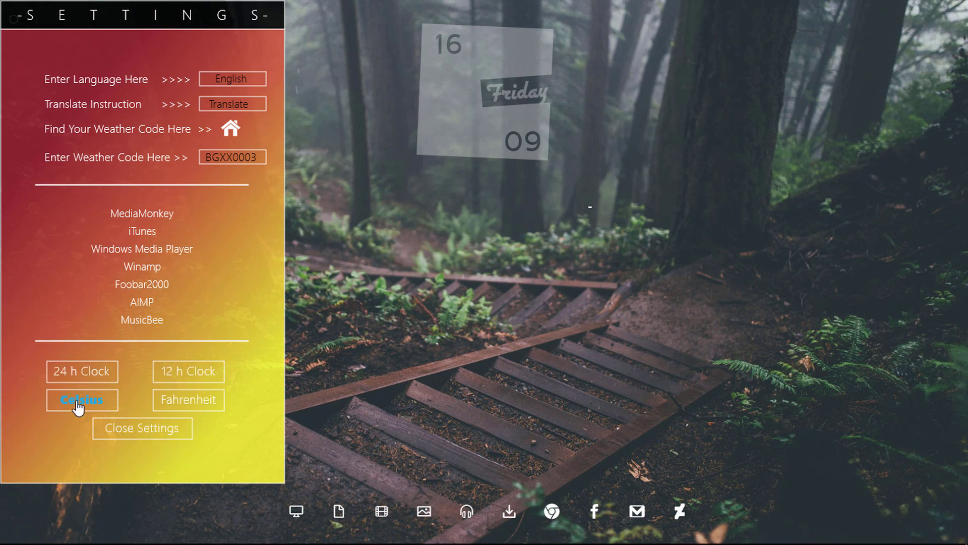
click(141, 432)
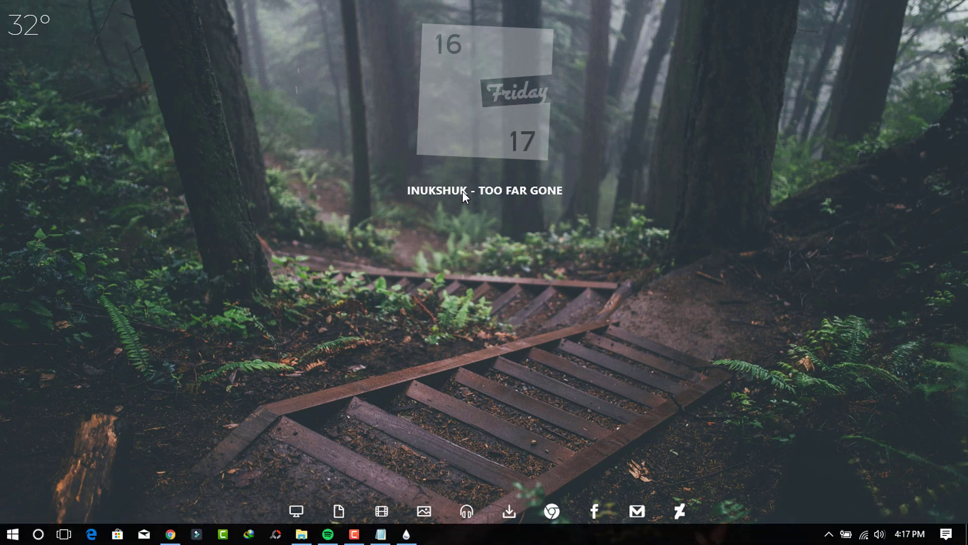
Step: Set the transparency of the Spotify track title skin below the date tile to 40%
right_click(462, 192)
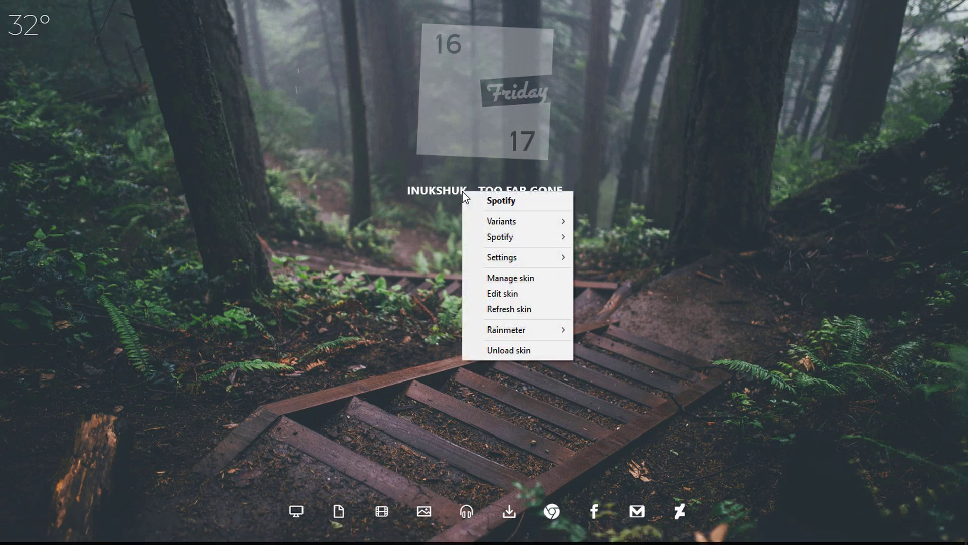
mouse_move(543, 256)
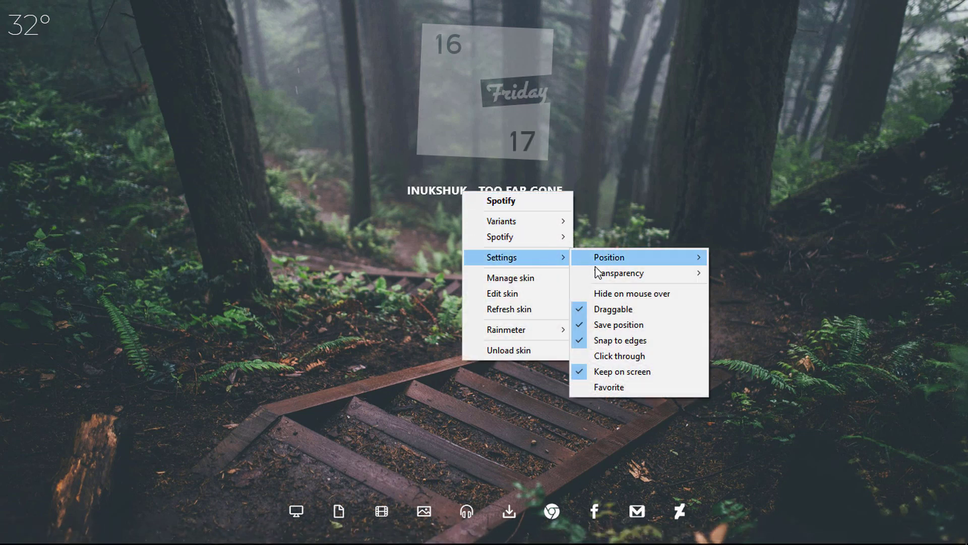
mouse_move(661, 277)
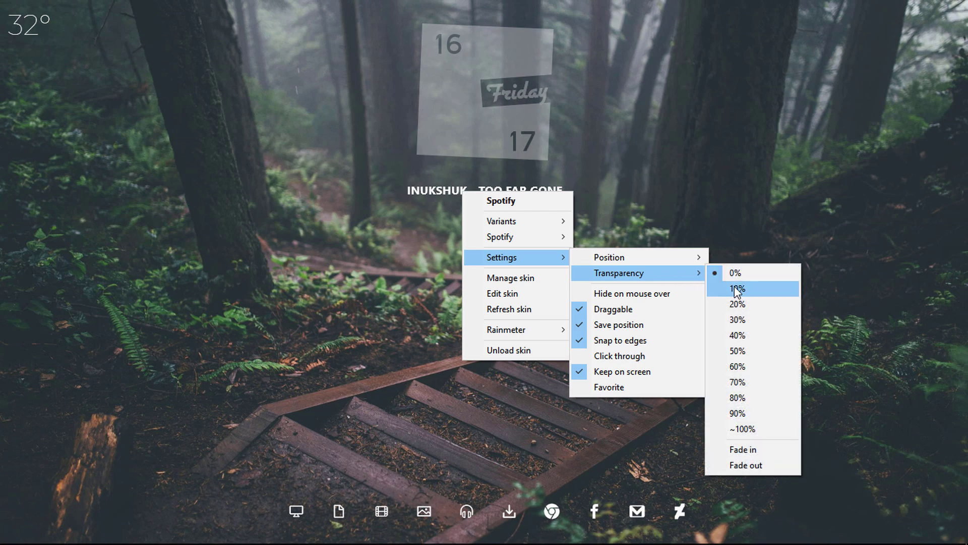
click(759, 345)
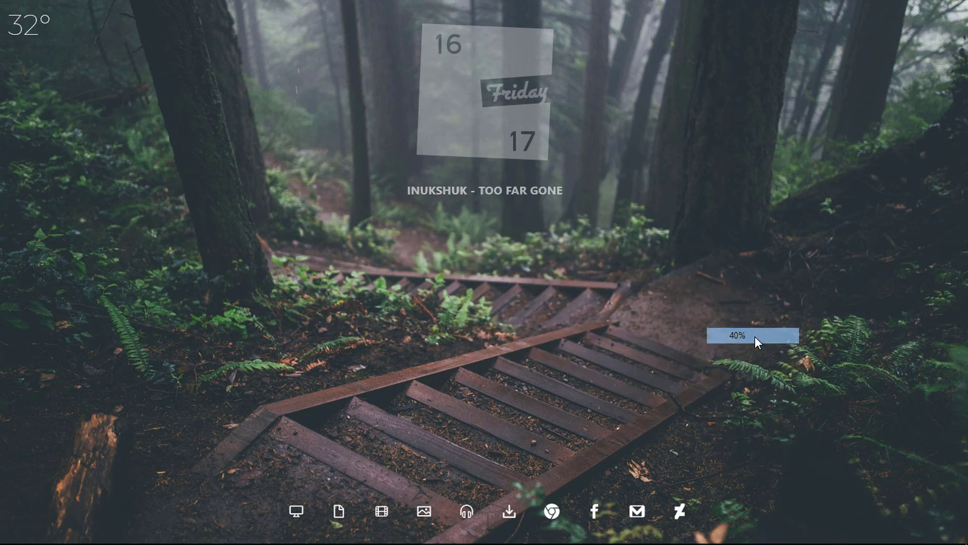
Step: Set the transparency of the Simple Epoca dock to 20%
right_click(552, 511)
mouse_move(619, 418)
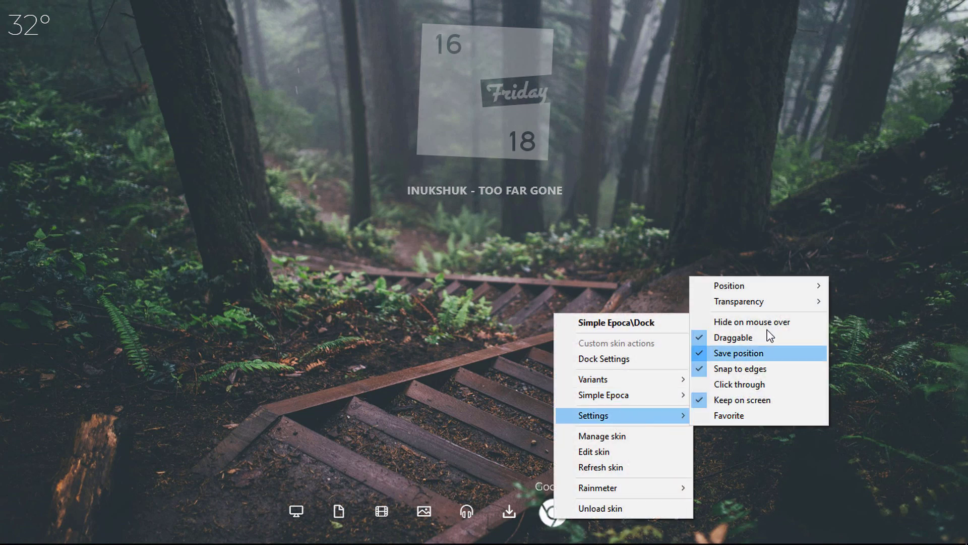
mouse_move(789, 302)
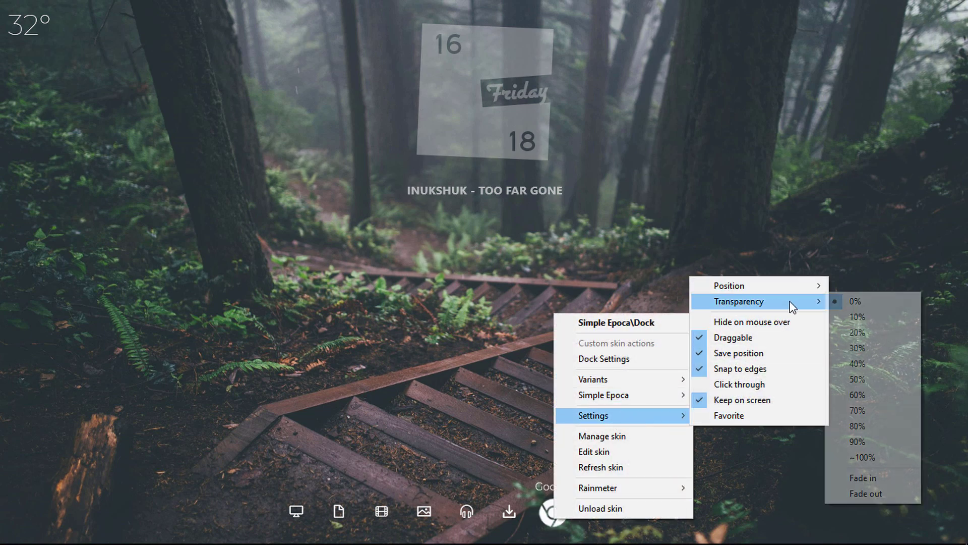
click(860, 332)
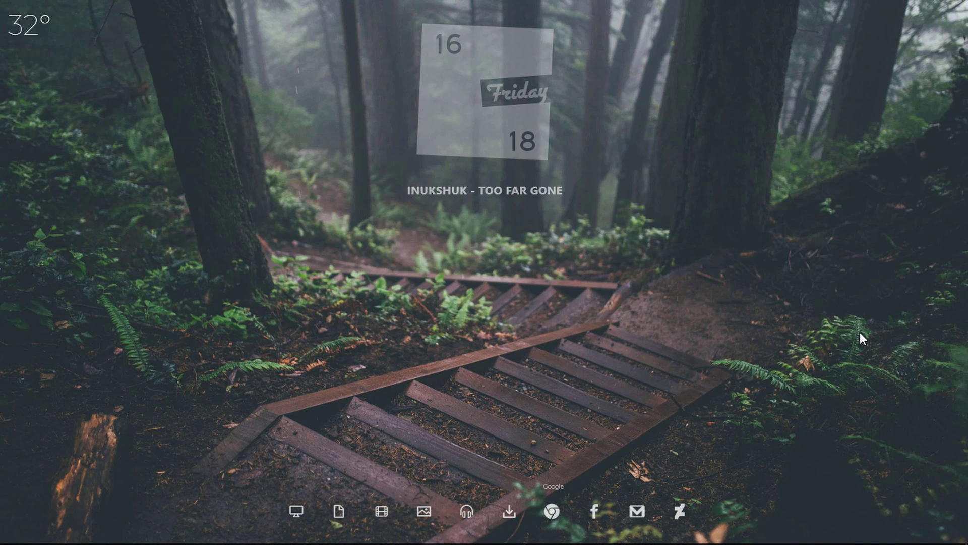
Step: Set the transparency of the Simple Epoca weather temperature display to 40%
right_click(35, 21)
mouse_move(116, 89)
mouse_move(300, 108)
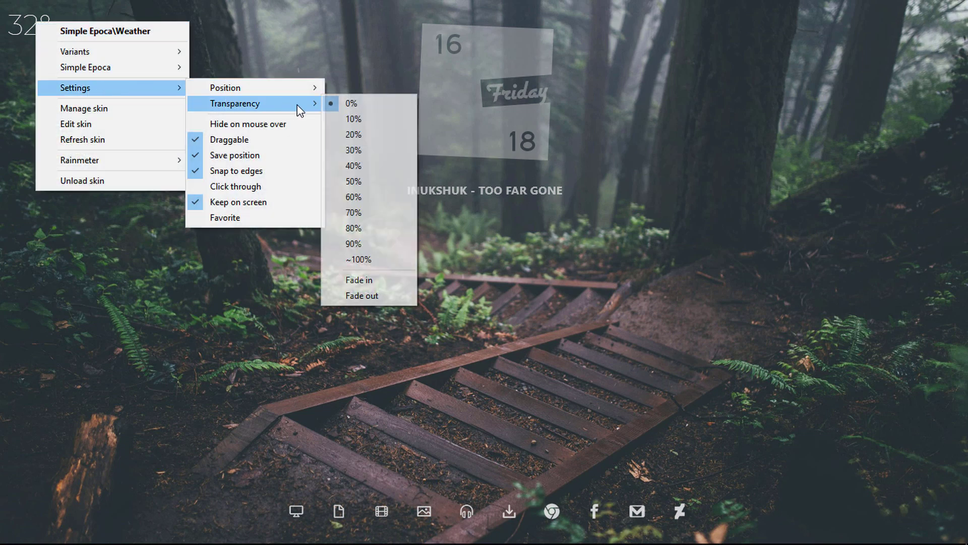
click(355, 164)
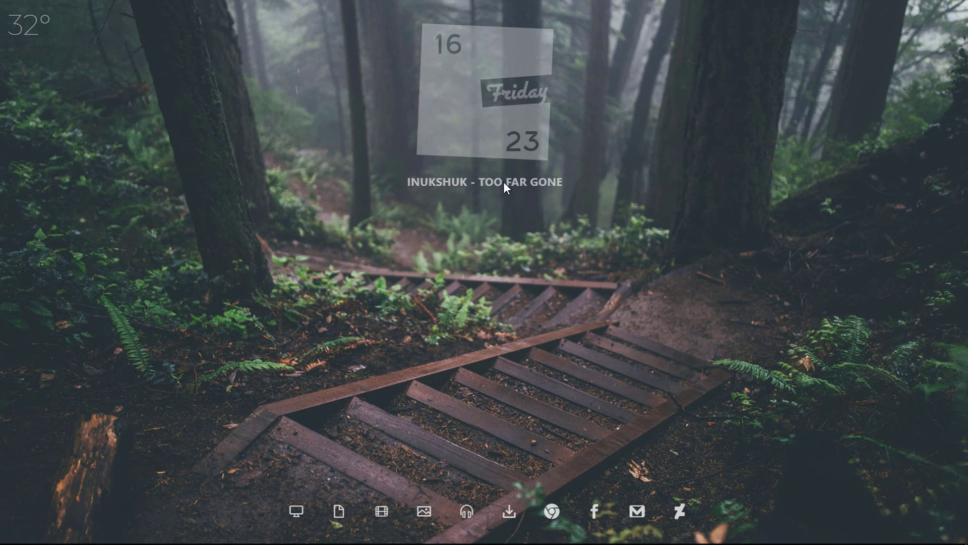
Step: Turn off Keep on screen and Snap to edges for the Spotify track title skin
right_click(501, 180)
mouse_move(589, 247)
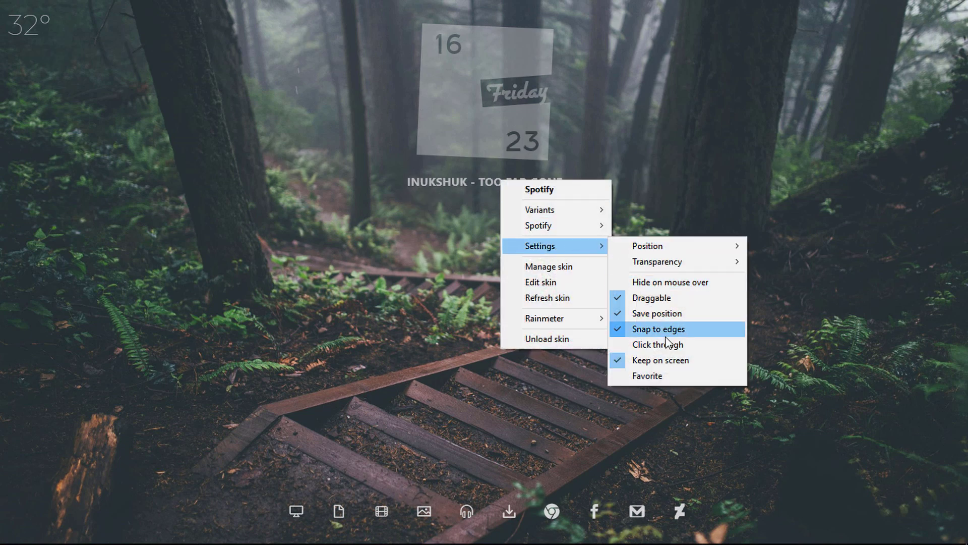
click(661, 360)
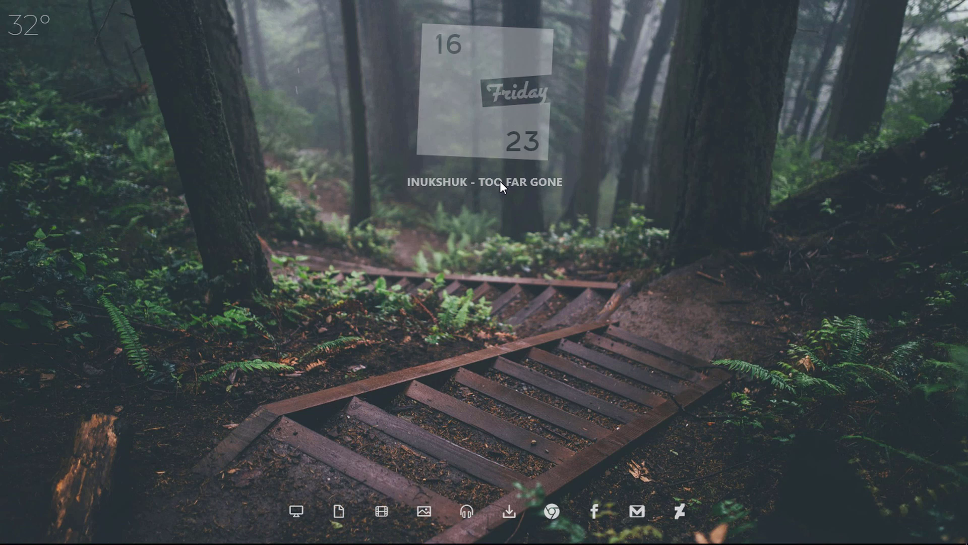
right_click(500, 182)
mouse_move(585, 247)
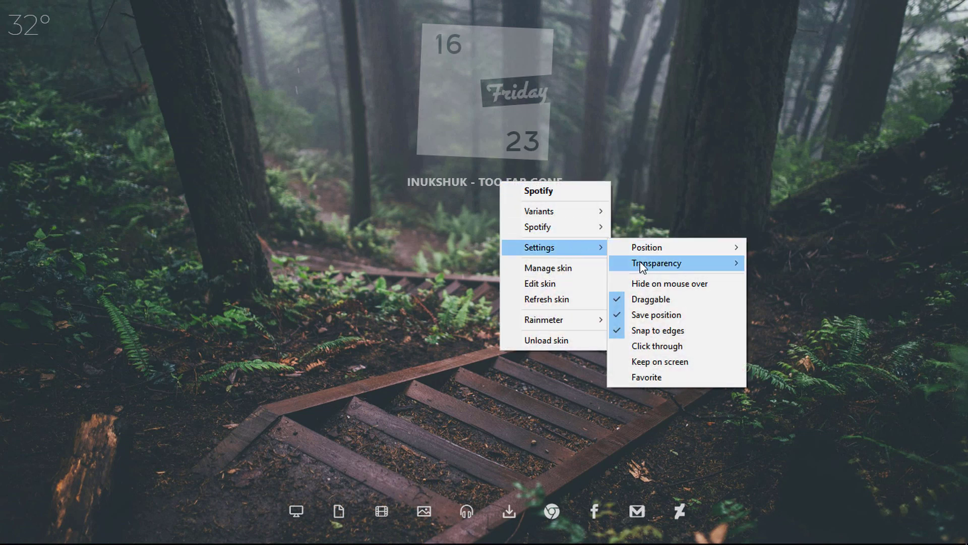
click(656, 332)
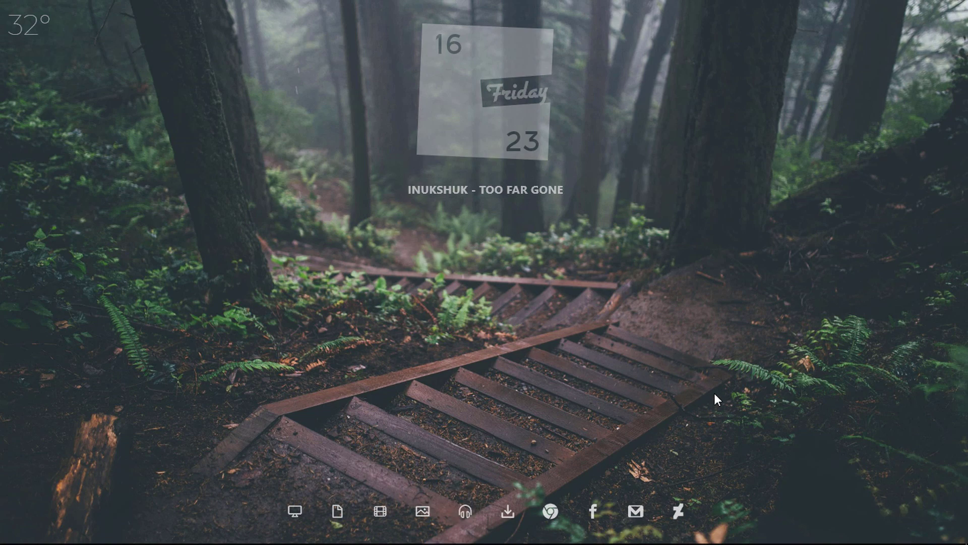
Step: Switch to Chrome and install the downloaded Rainy Days skin package with its included skins loaded
click(171, 534)
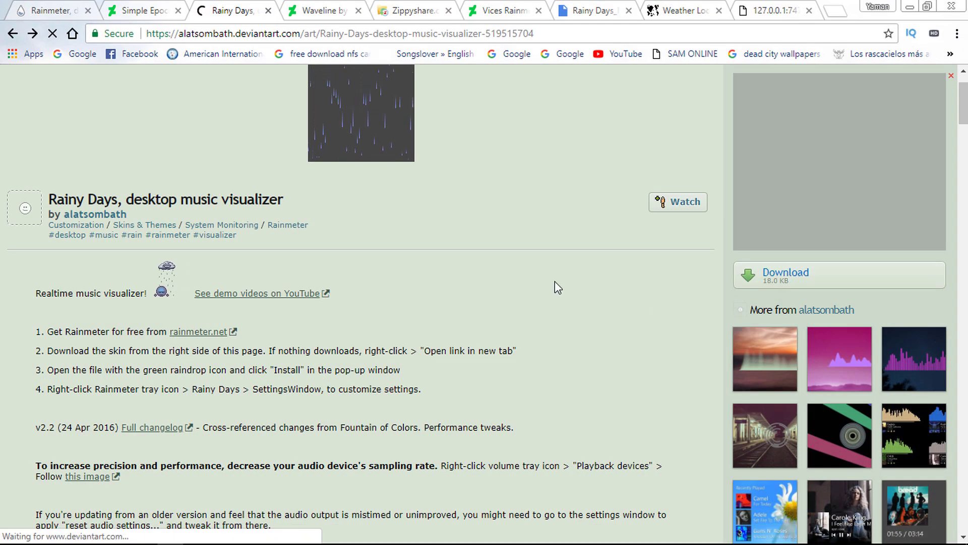
click(146, 527)
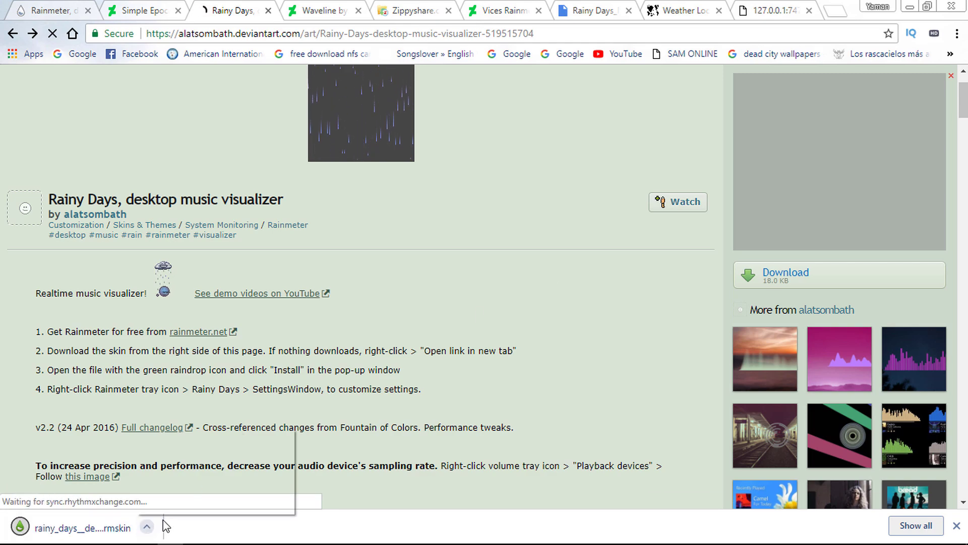
click(194, 439)
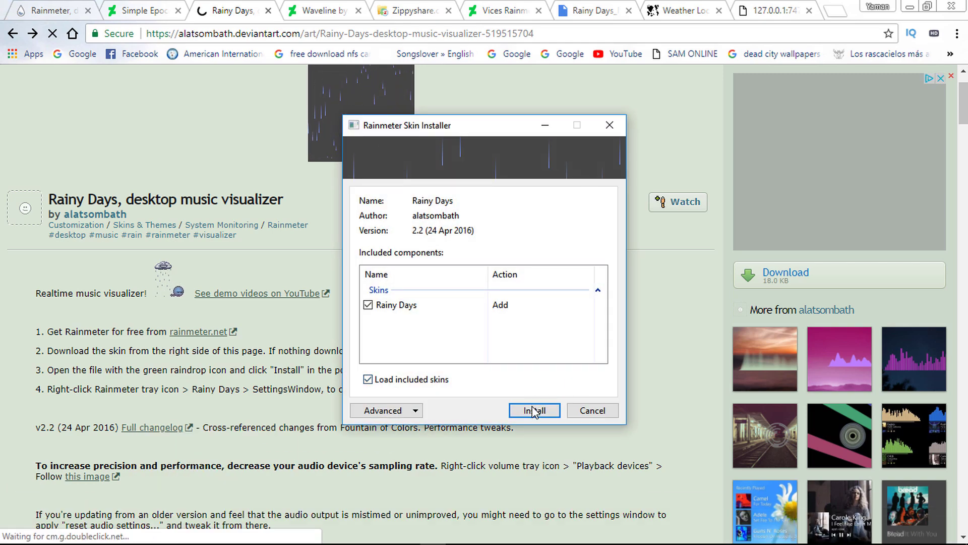
click(534, 407)
click(904, 9)
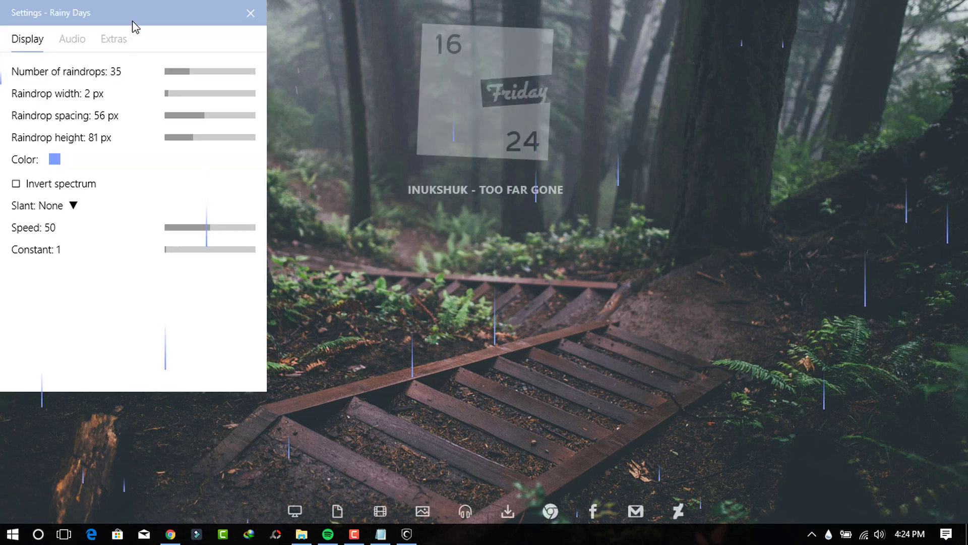
Step: Move the Rainy Days settings window away from the screen corner, set the raindrop color to near-white and unload the RGBCode color picker
drag(135, 27, 404, 65)
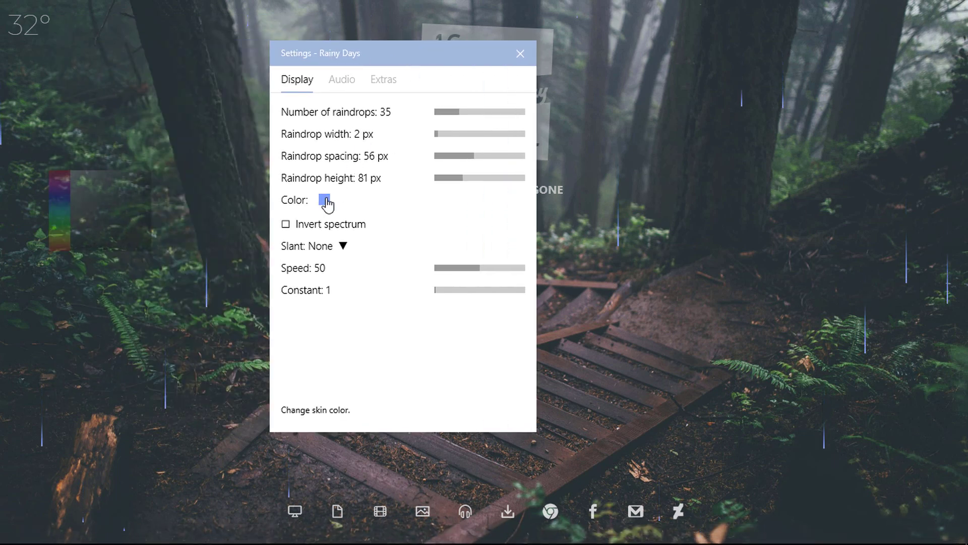
click(73, 177)
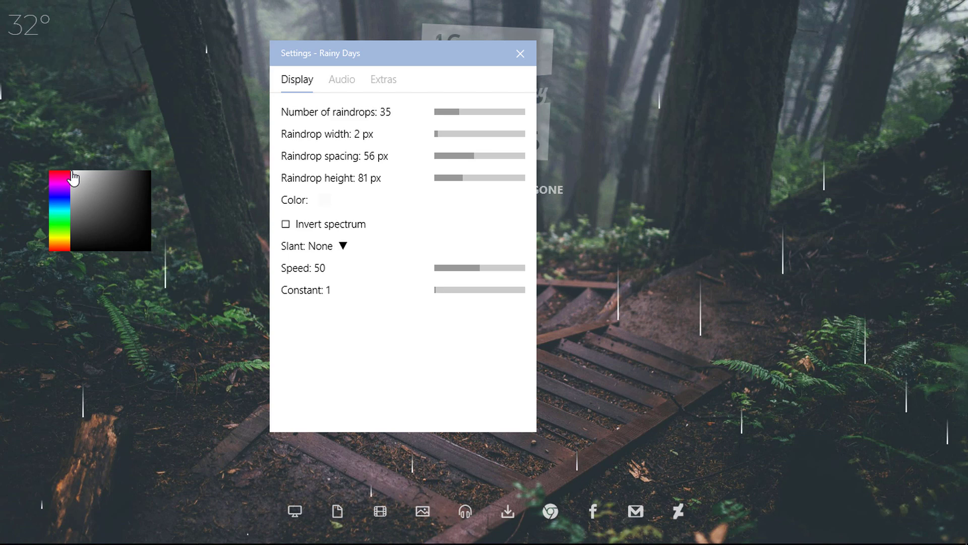
right_click(117, 213)
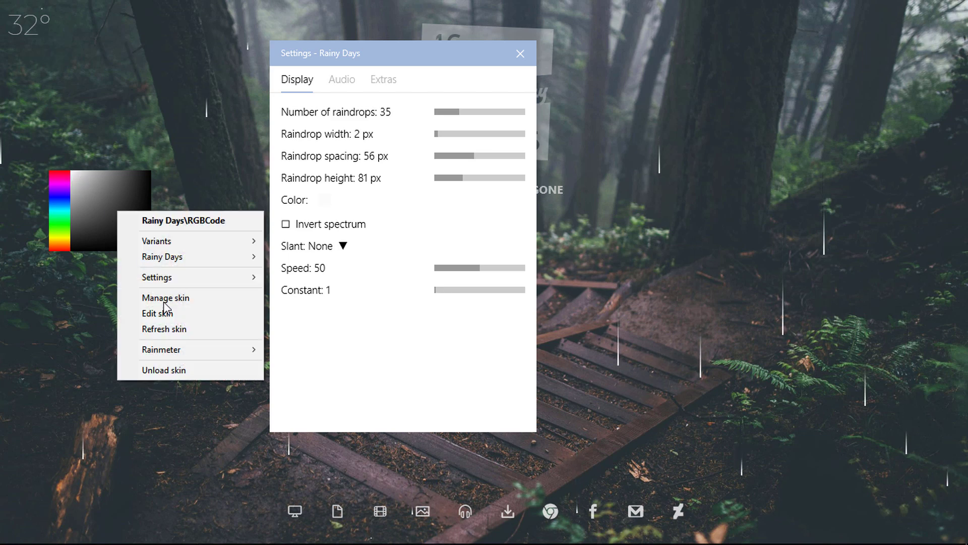
click(162, 371)
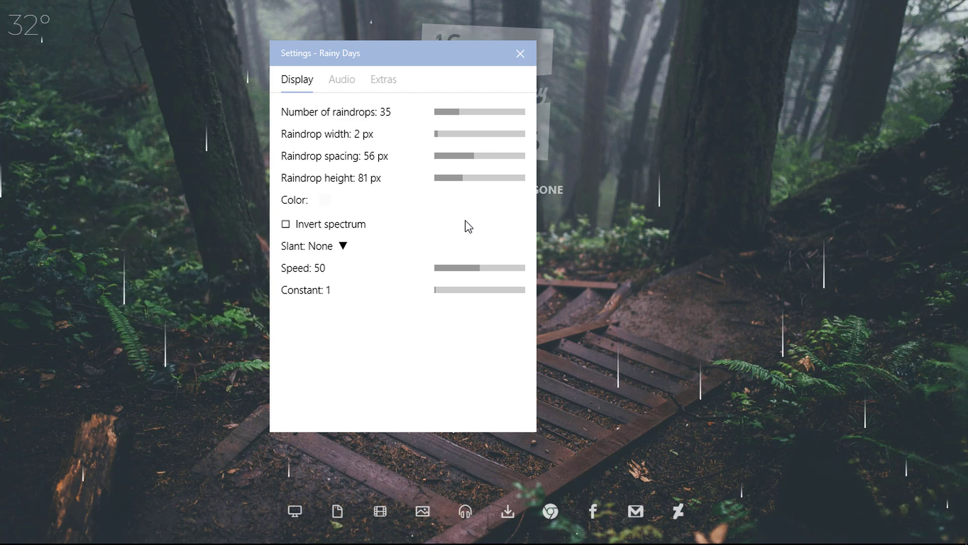
click(520, 54)
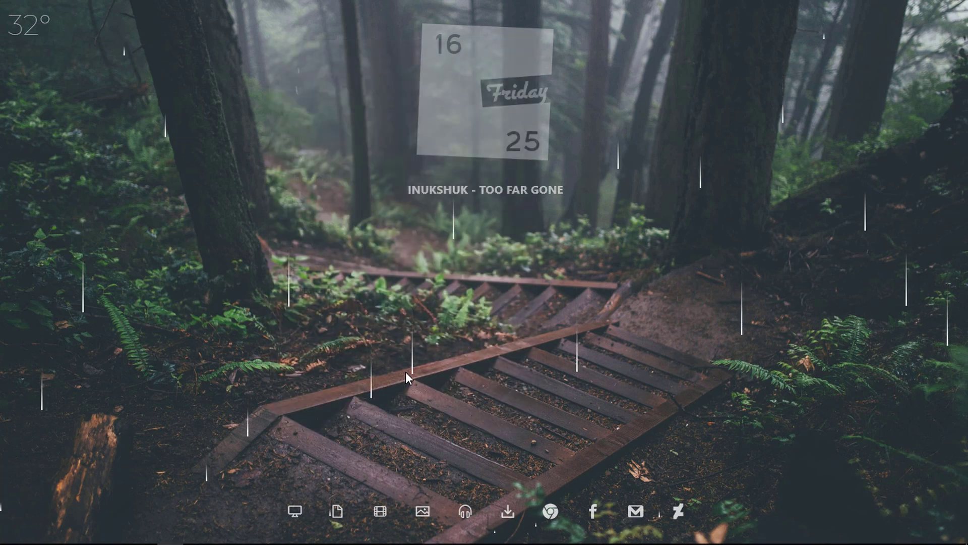
mouse_move(212, 536)
click(305, 534)
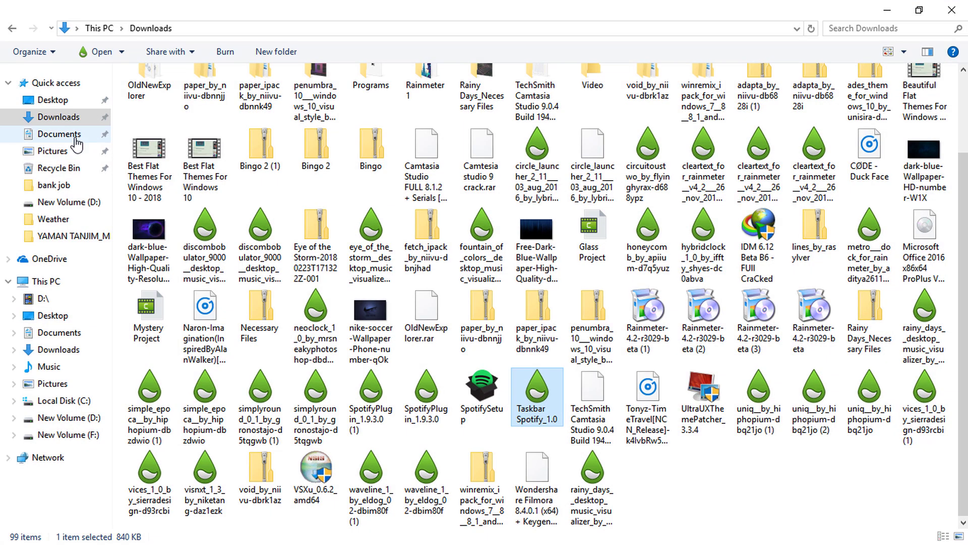
click(66, 136)
double_click(540, 156)
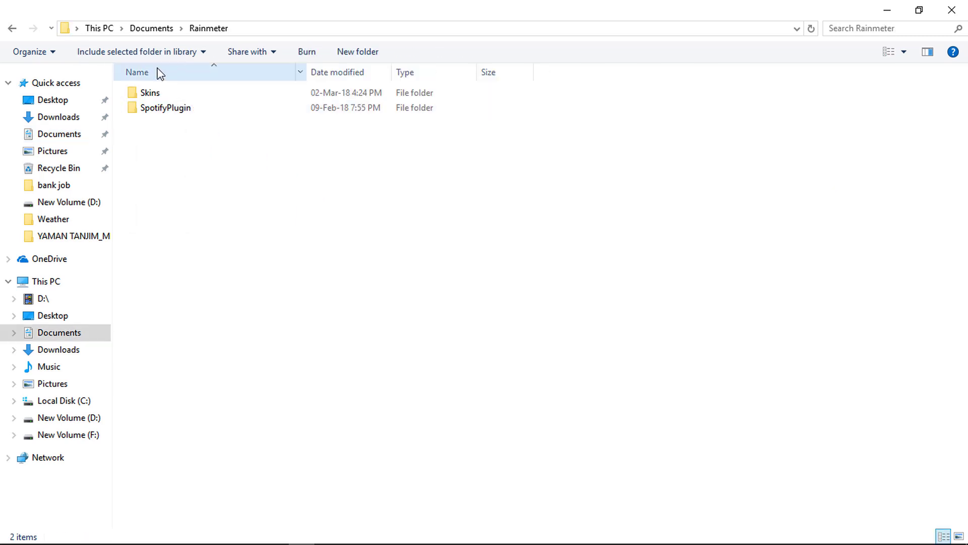
click(154, 94)
double_click(154, 95)
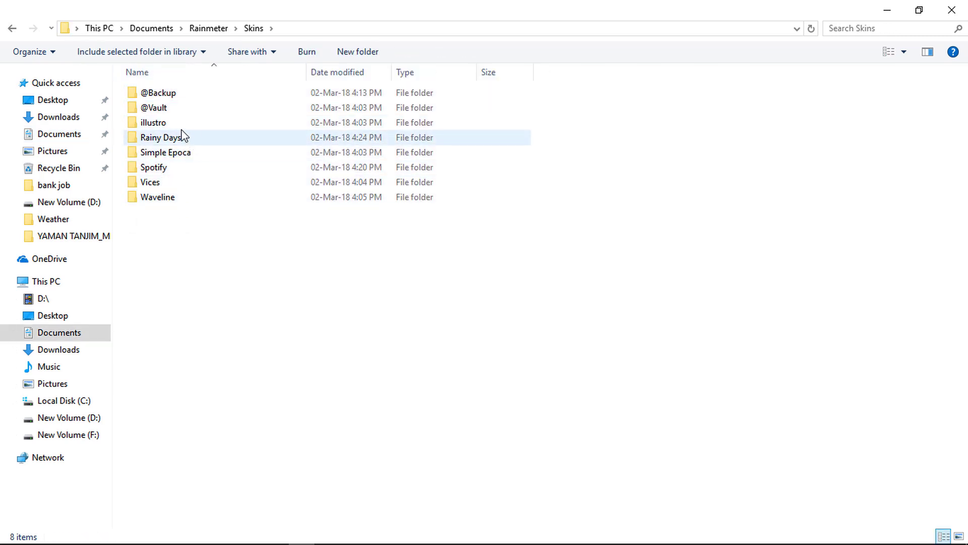
click(174, 138)
double_click(174, 139)
click(177, 94)
double_click(177, 94)
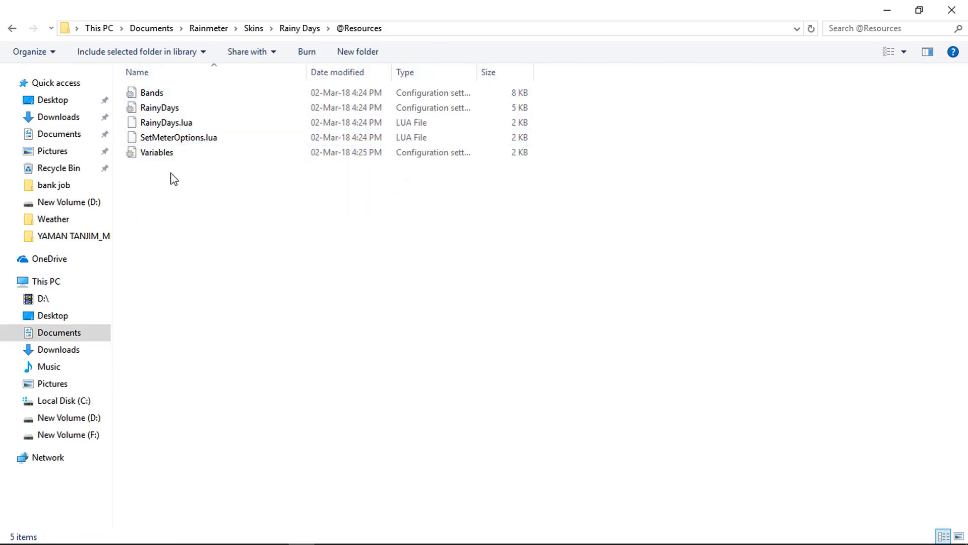
Step: Set Bands=50 in the Variables file of the Rainy Days resources and save it
click(162, 156)
double_click(161, 157)
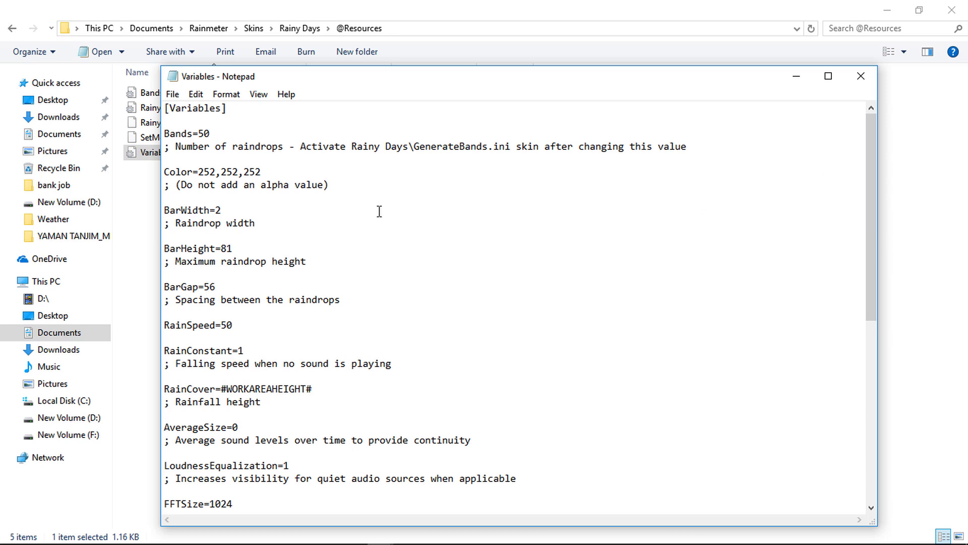
click(172, 94)
click(197, 140)
click(861, 76)
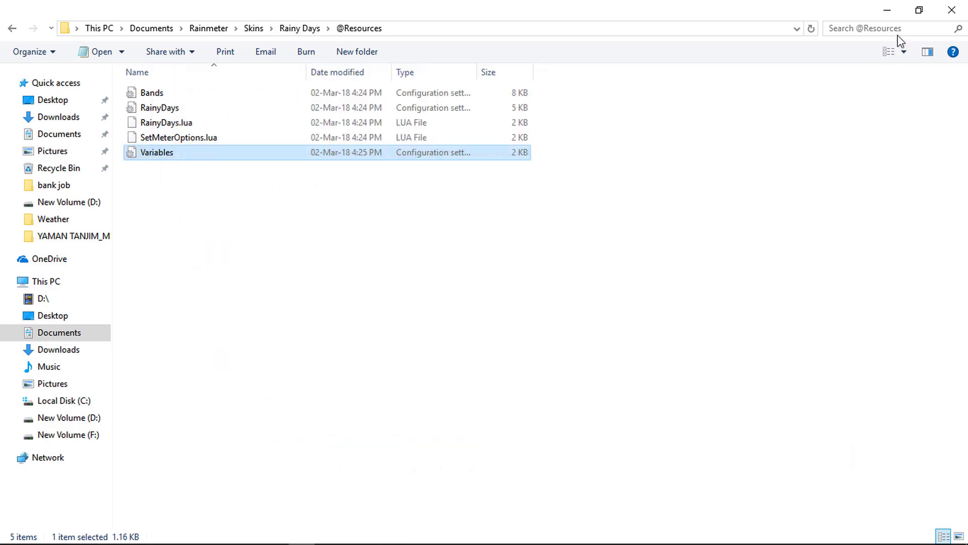
click(886, 11)
Step: Open Manage Rainmeter and load SettingsWindow.ini from the Rainy Days skin
click(829, 534)
click(857, 508)
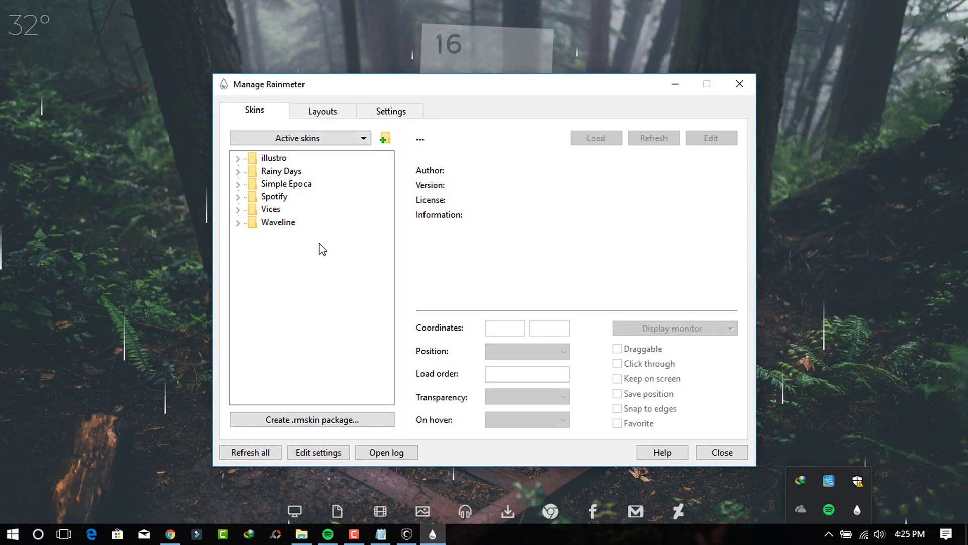
click(239, 172)
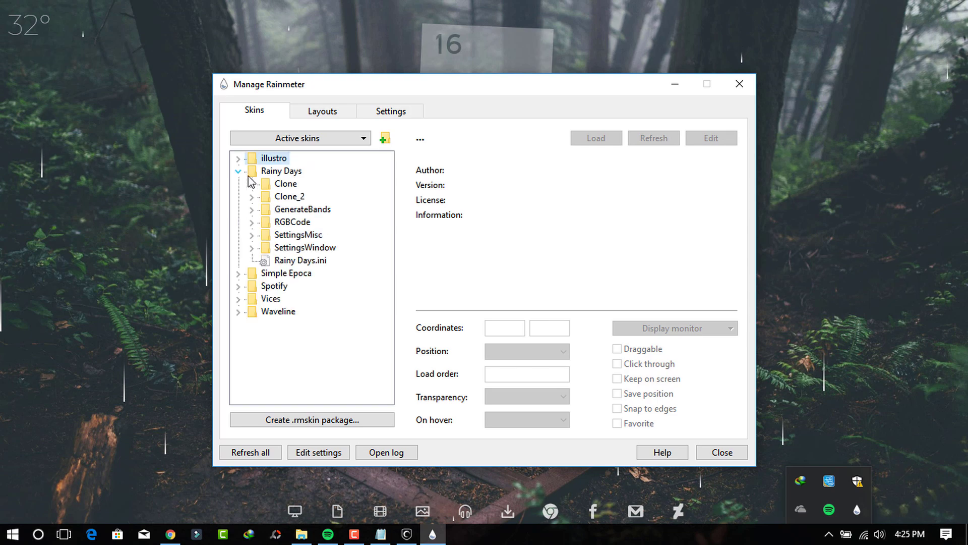
click(298, 258)
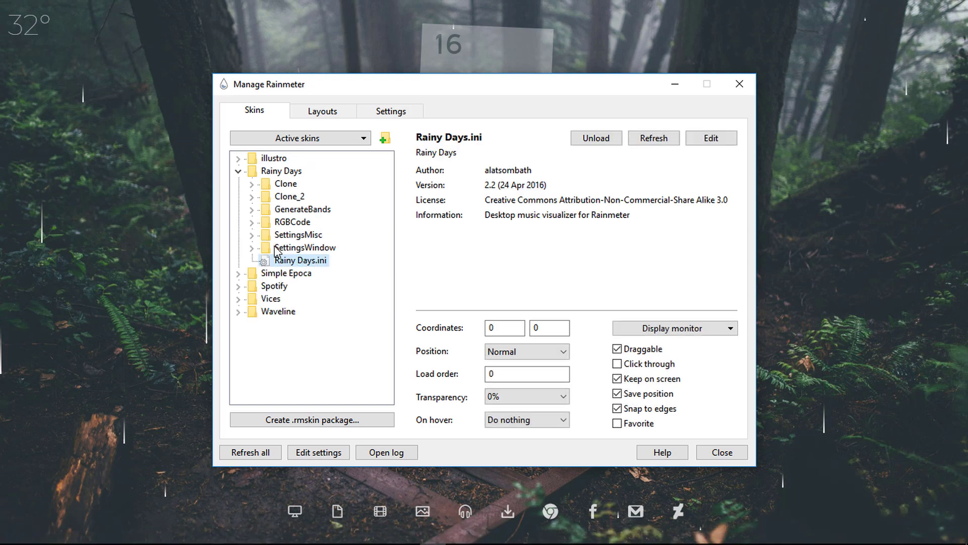
click(254, 247)
double_click(307, 262)
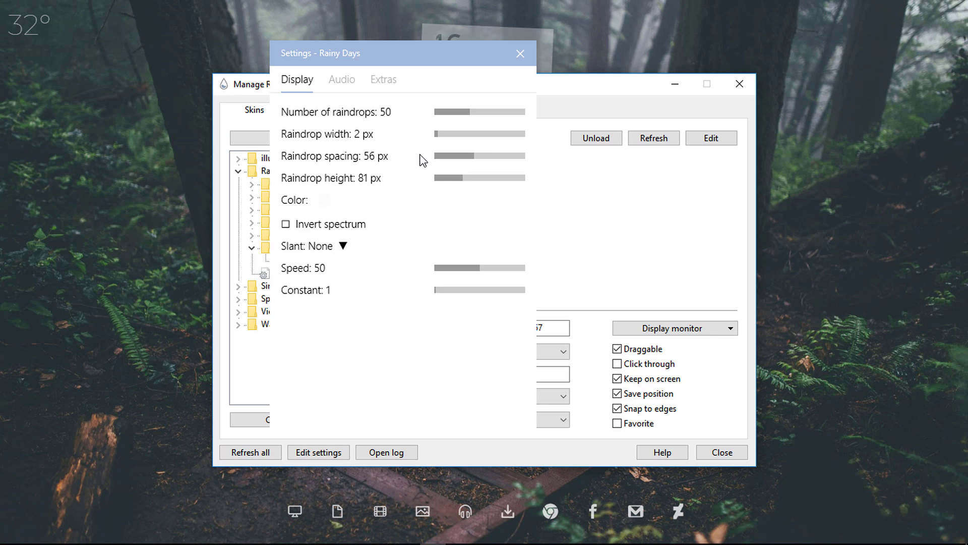
Step: Set the Rainy Days raindrop spacing to 26 px, raindrop height to 15 px and speed to 63
click(455, 164)
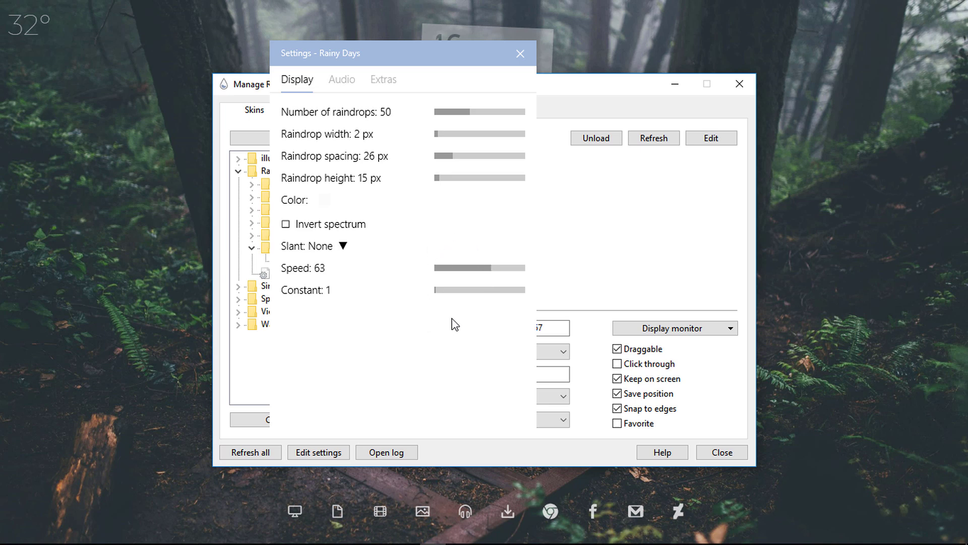
click(346, 79)
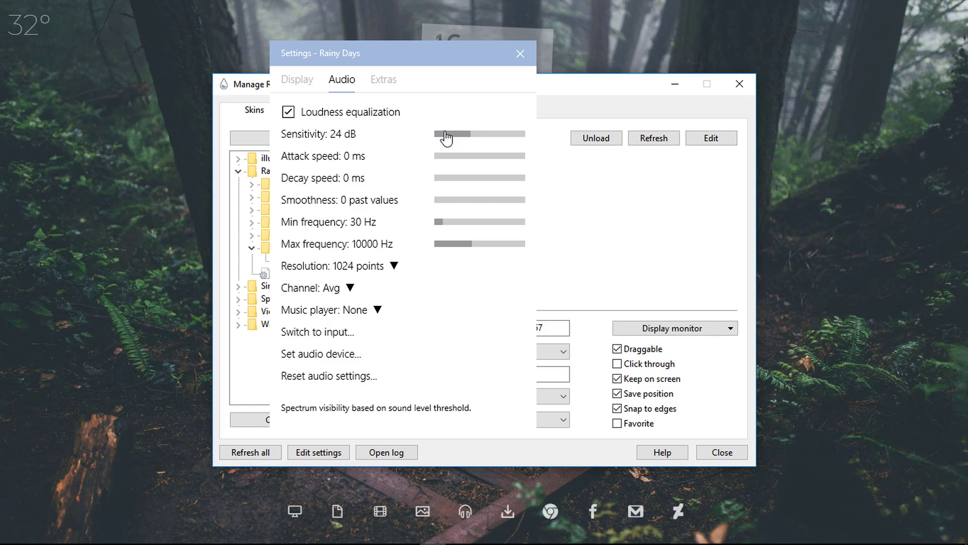
click(520, 53)
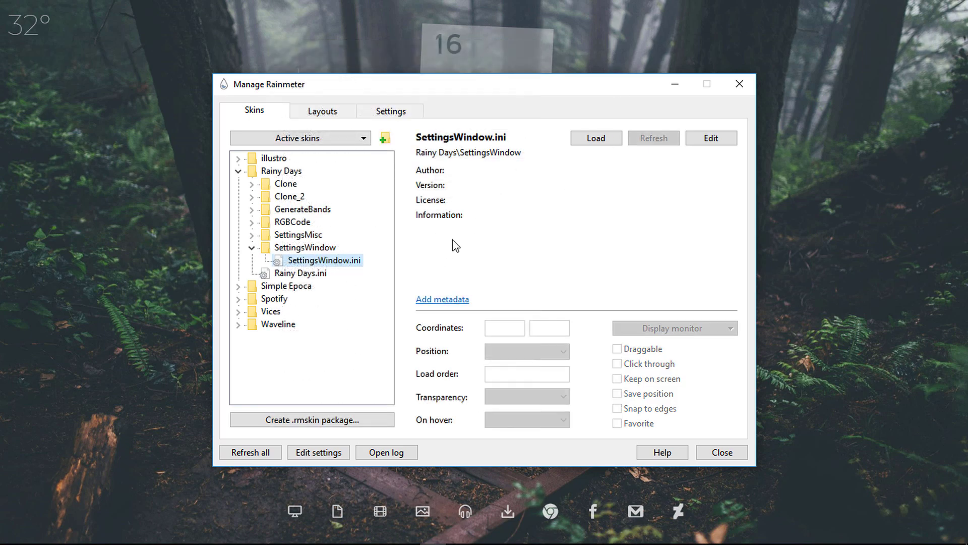
click(676, 85)
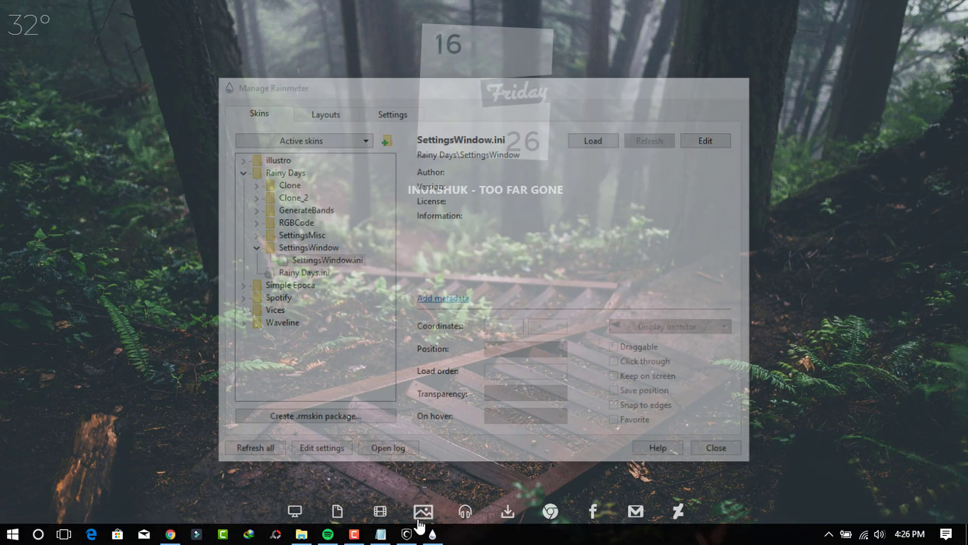
Step: Reinstall the Rainy Days skin package from Chrome's downloads list and close its settings window
click(182, 534)
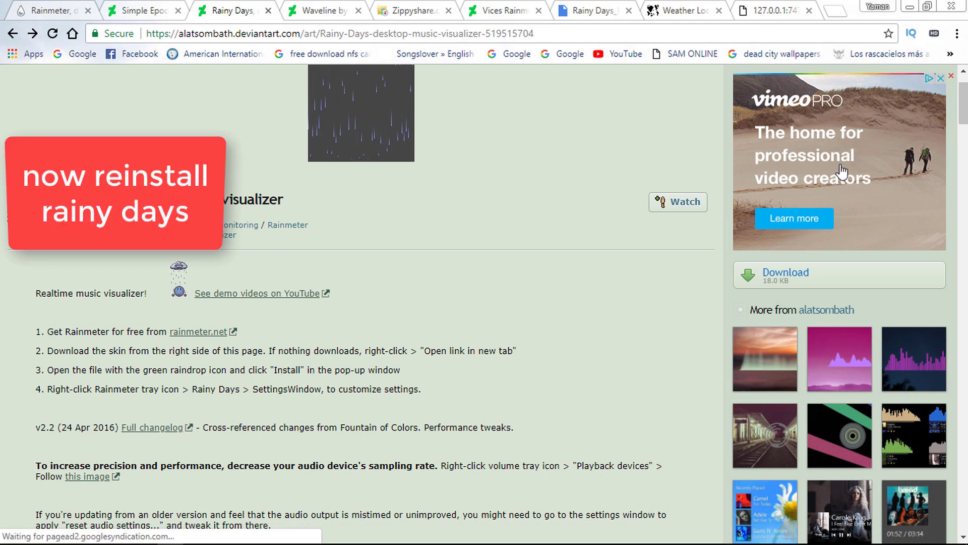
click(957, 33)
click(840, 131)
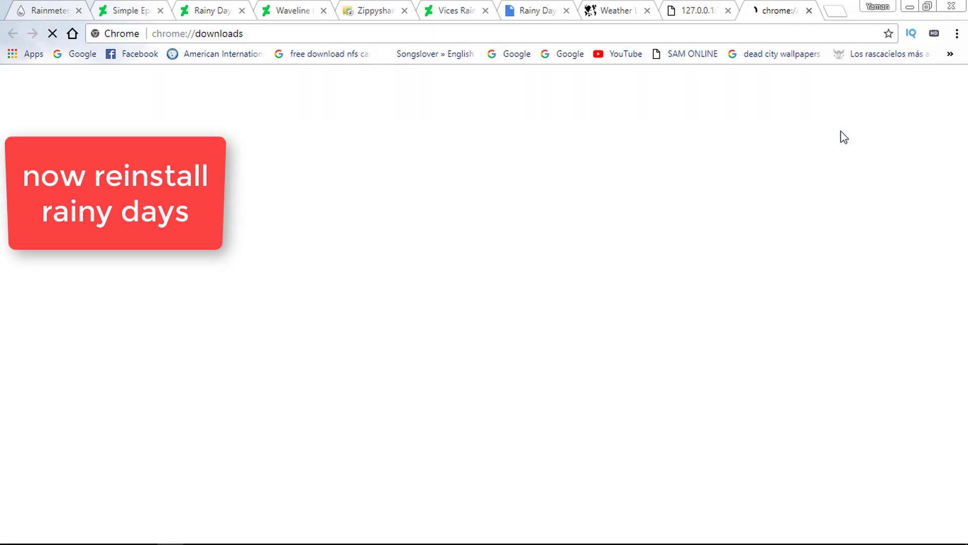
click(398, 162)
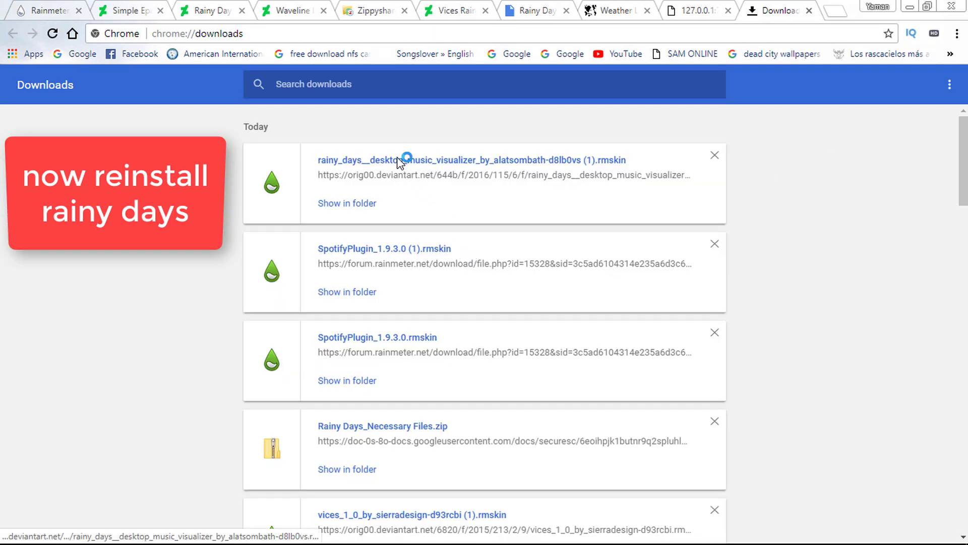
click(547, 409)
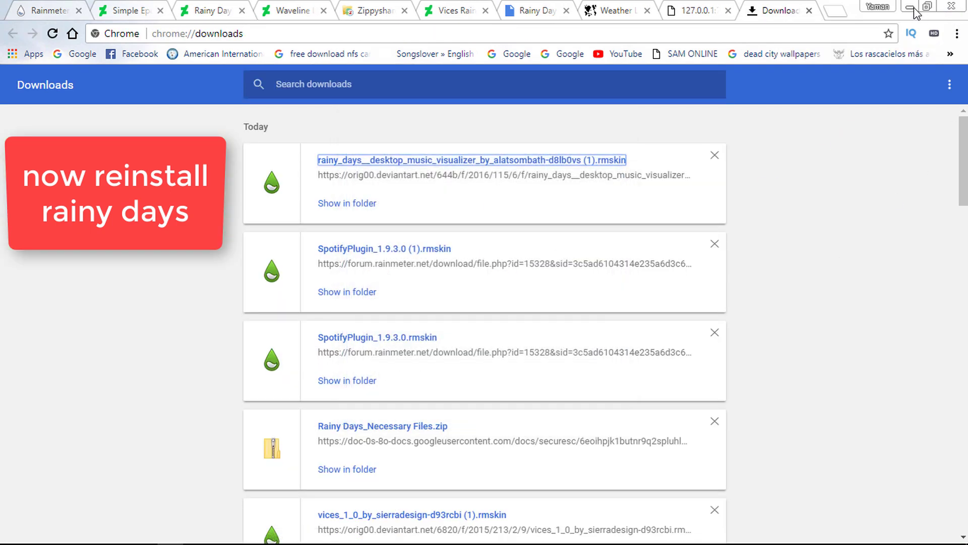
click(910, 6)
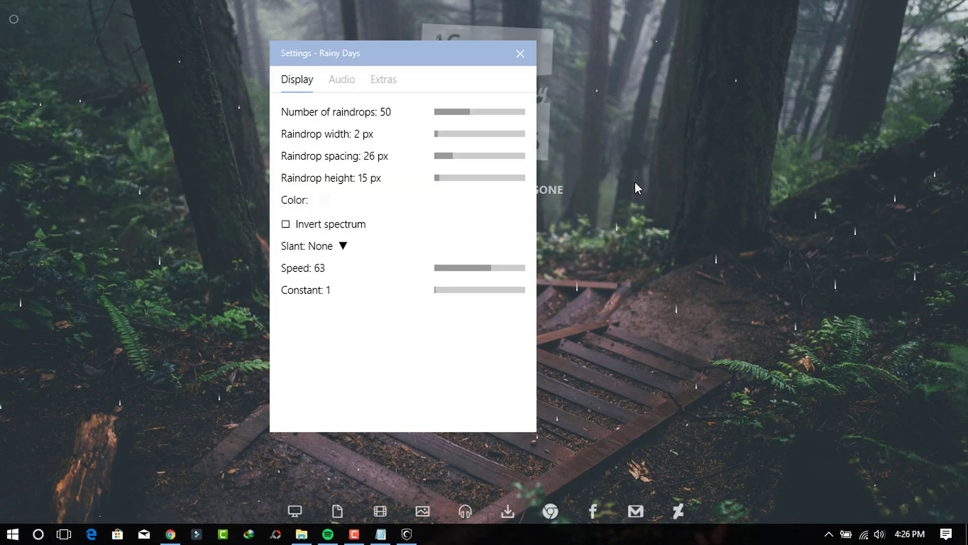
click(520, 54)
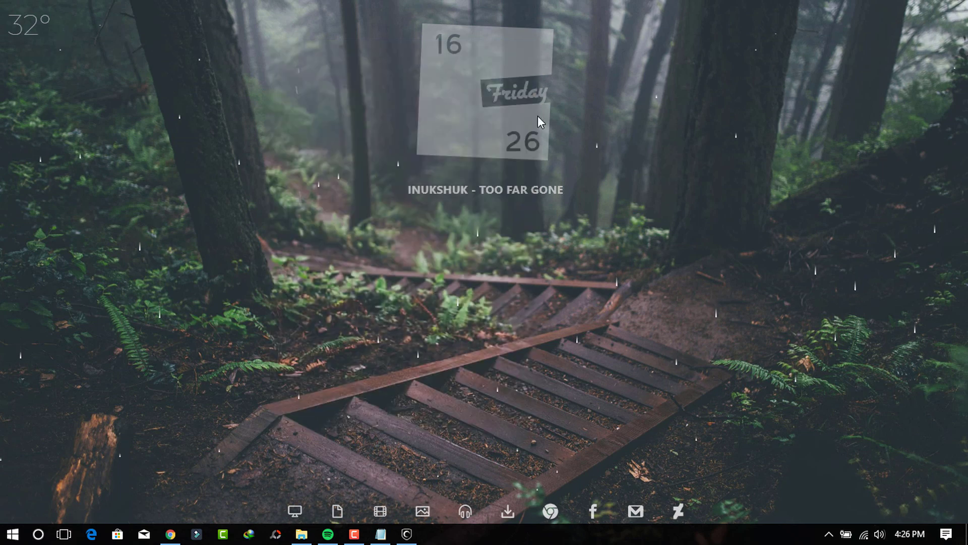
Step: In Manage Rainmeter, set the transparency of Rainy Days.ini to 50%
click(828, 533)
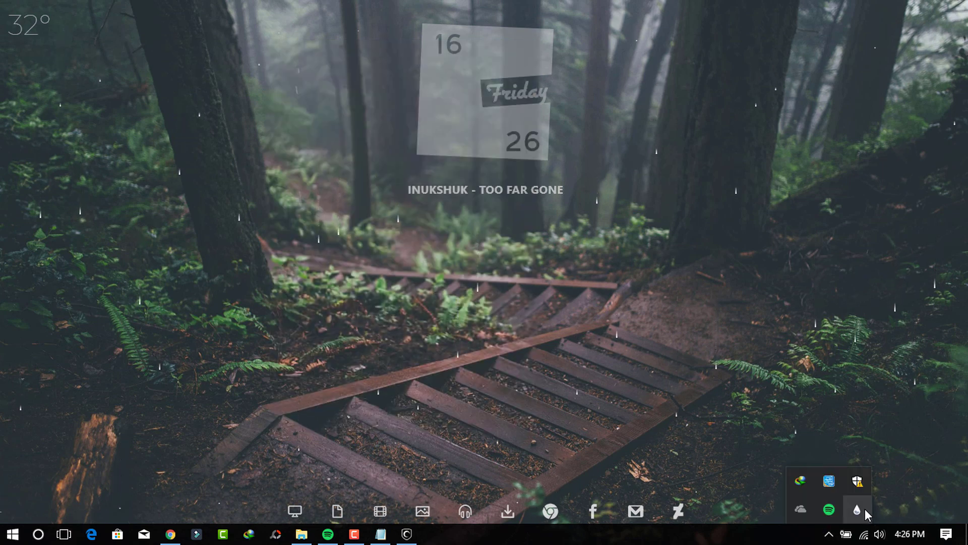
click(857, 510)
click(238, 172)
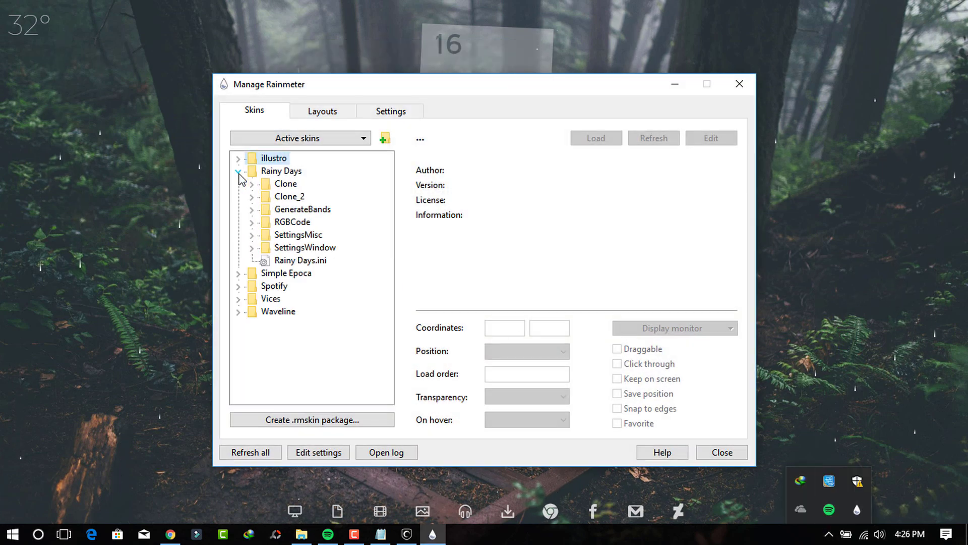
click(307, 260)
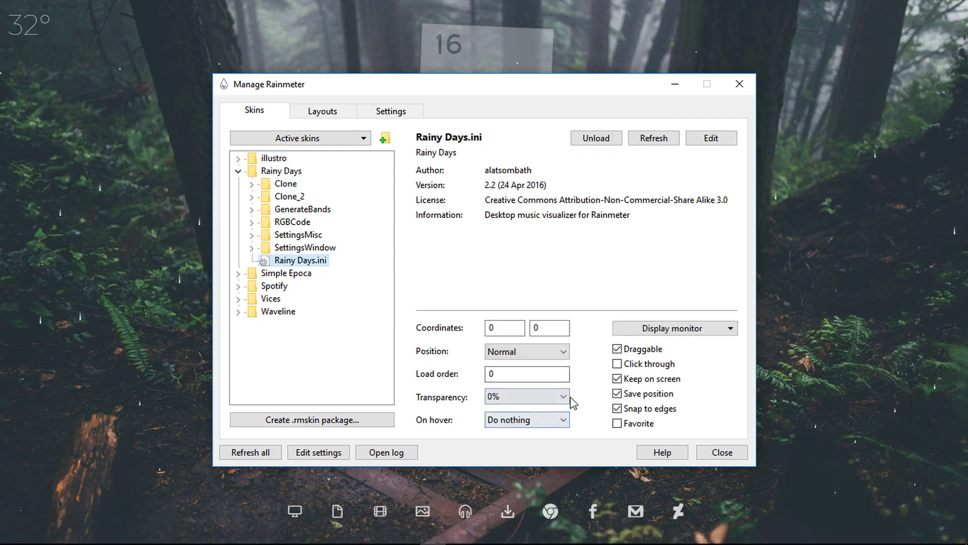
click(564, 396)
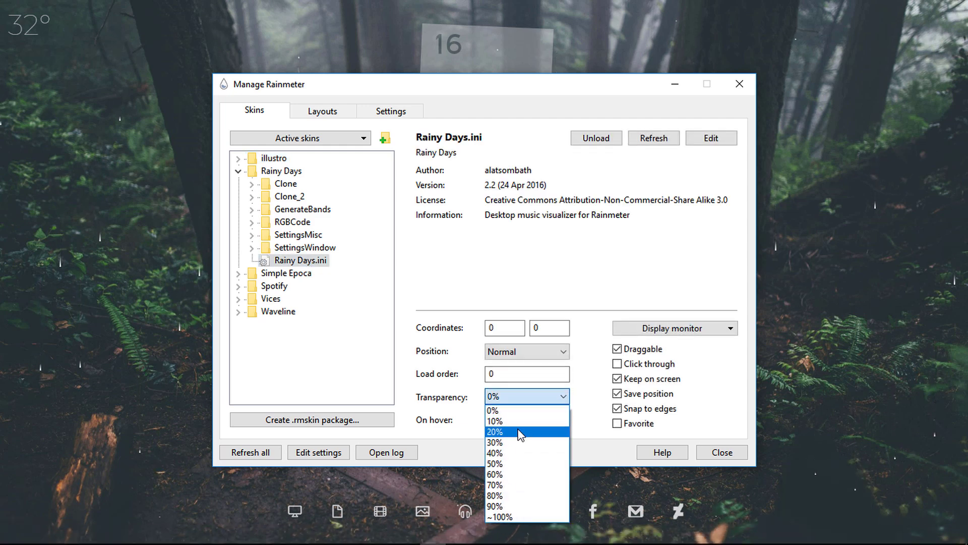
click(502, 464)
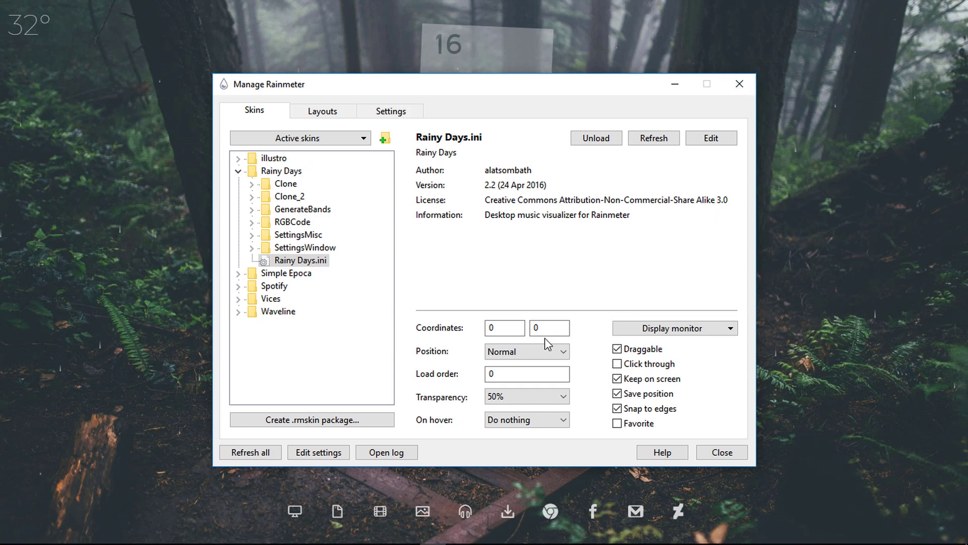
Step: Change the stacking position of Rainy Days.ini from Normal and close Manage Rainmeter
click(563, 352)
click(515, 363)
click(740, 84)
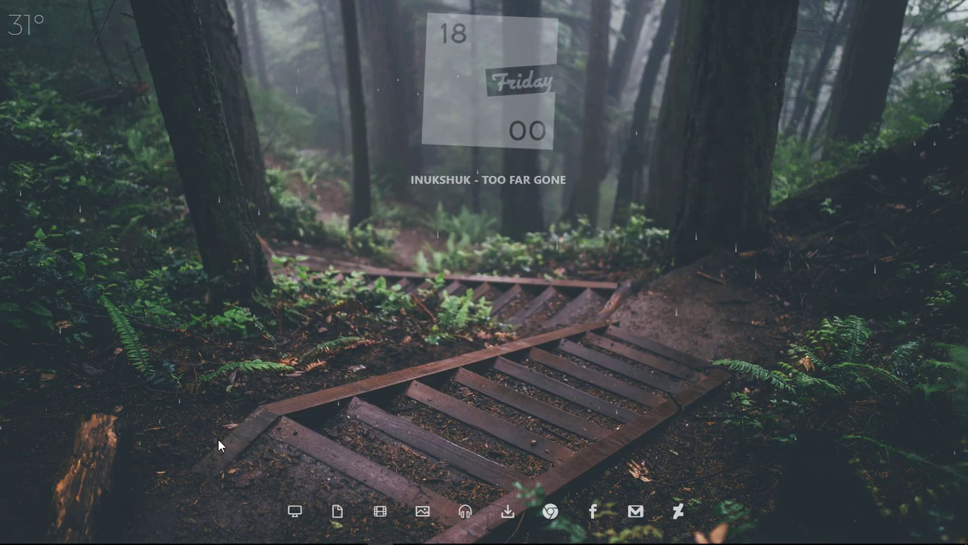
Step: Start playing the current track in Spotify and move the sound-bar visualizer down to just above the dock
click(327, 534)
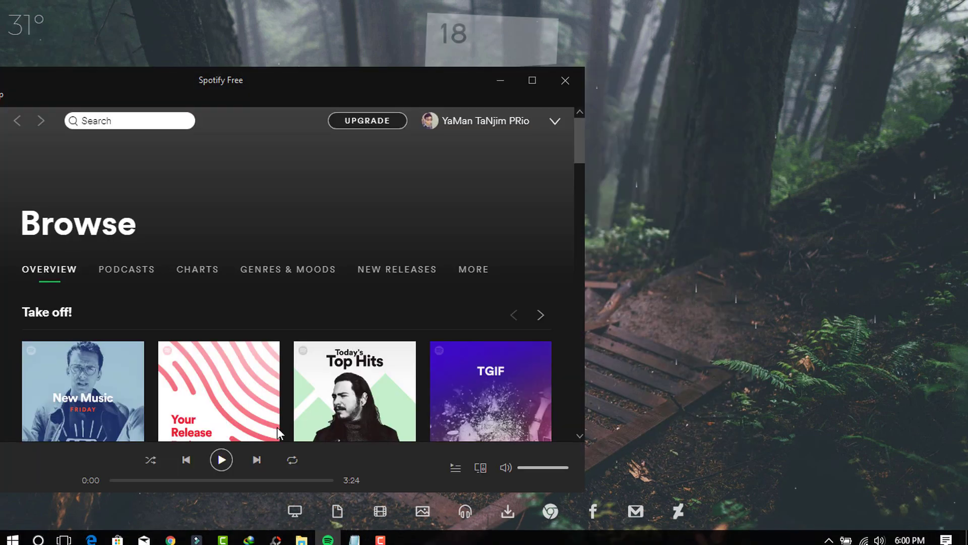
click(223, 461)
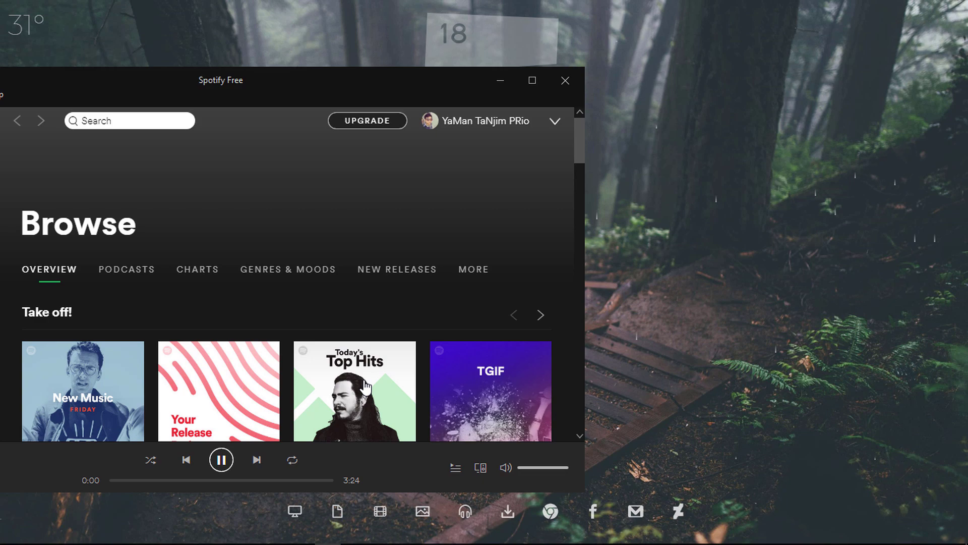
click(500, 82)
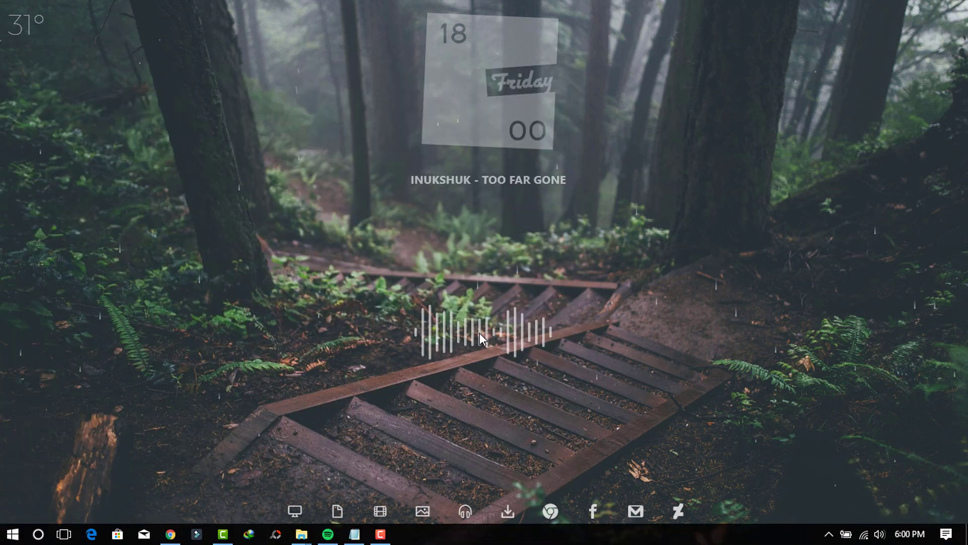
drag(480, 333, 482, 425)
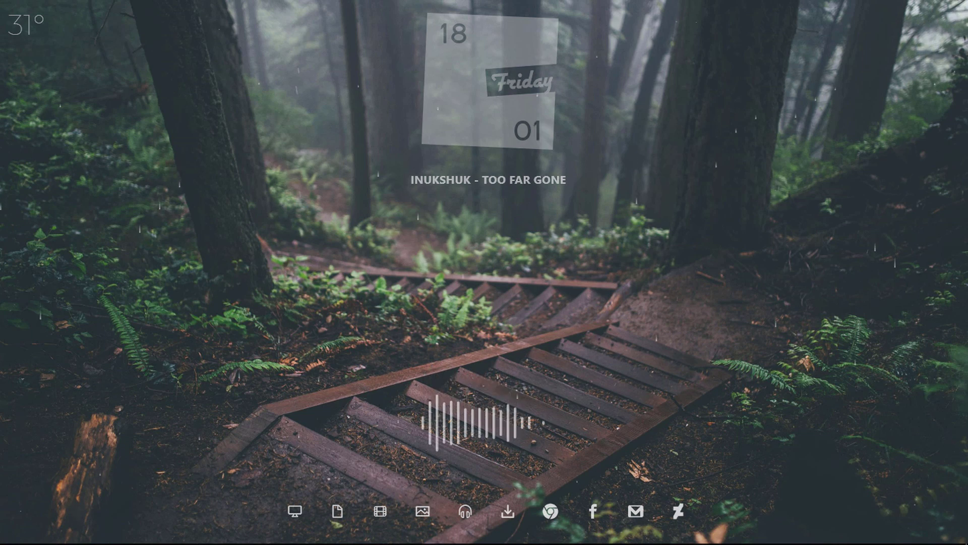